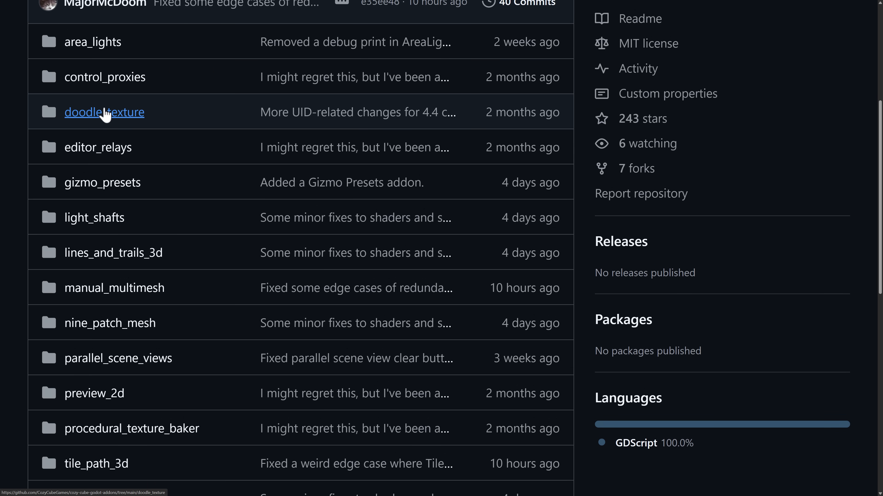
# Look through the cozy-cube-godot-addons folder list and copy the repository's HTTPS clone URL.
pyautogui.scroll(-1, 122, 178)
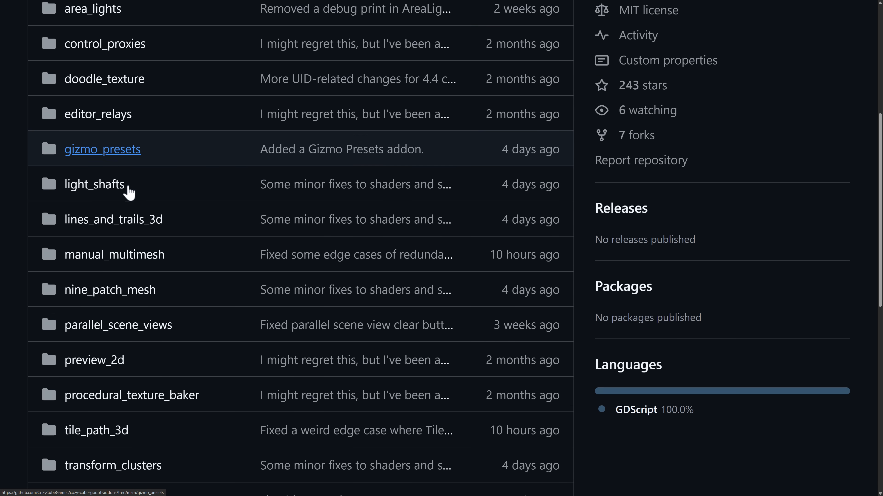
pyautogui.scroll(-2, 136, 221)
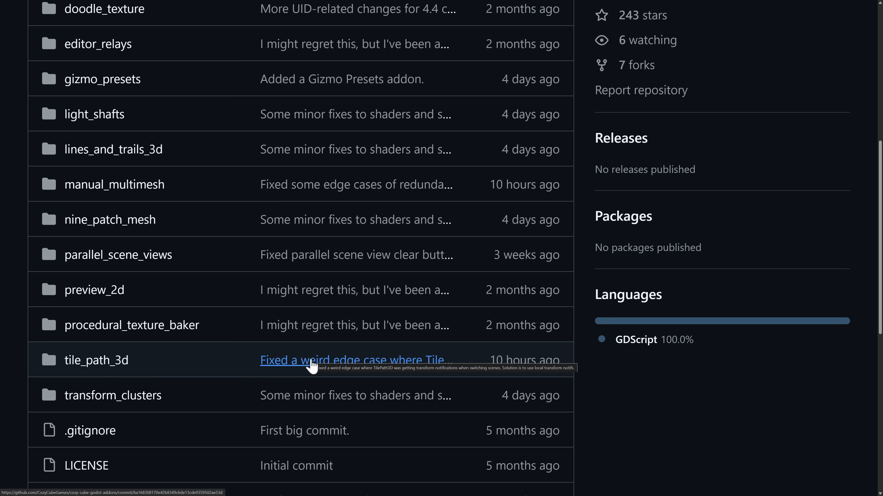
pyautogui.moveTo(520, 182)
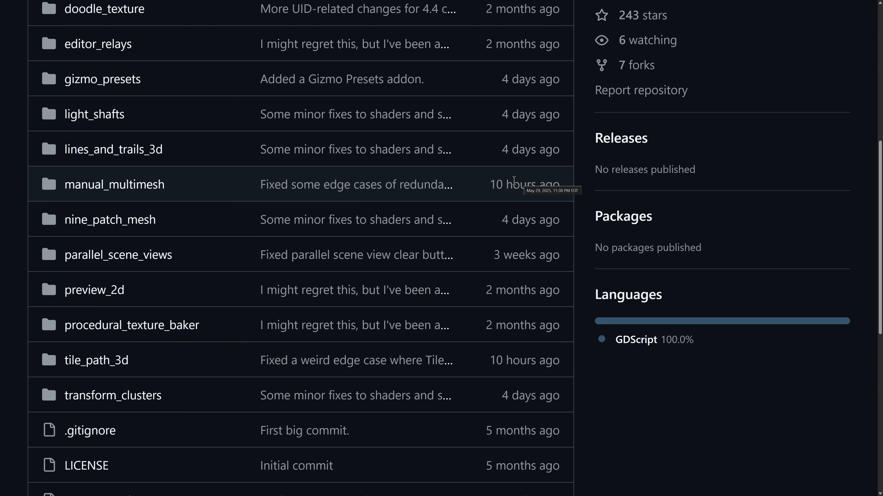
pyautogui.scroll(5, 591, 188)
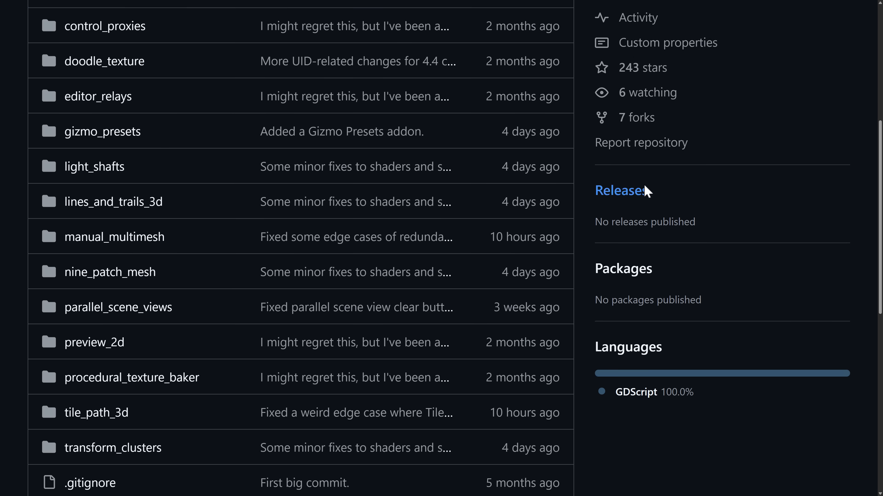
pyautogui.click(556, 60)
pyautogui.click(546, 171)
pyautogui.click(738, 240)
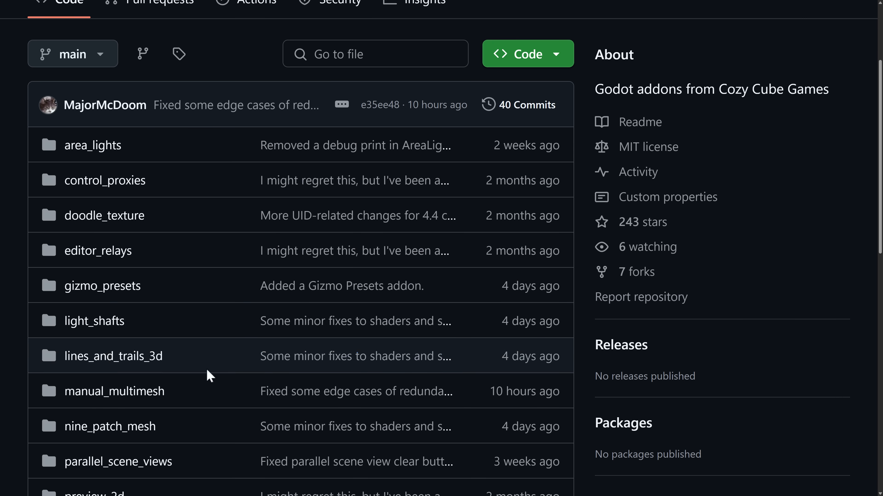
# Switch to the Command Prompt, change to the C:\temp directory and list its contents.
pyautogui.hotkey('alt', 'Tab')
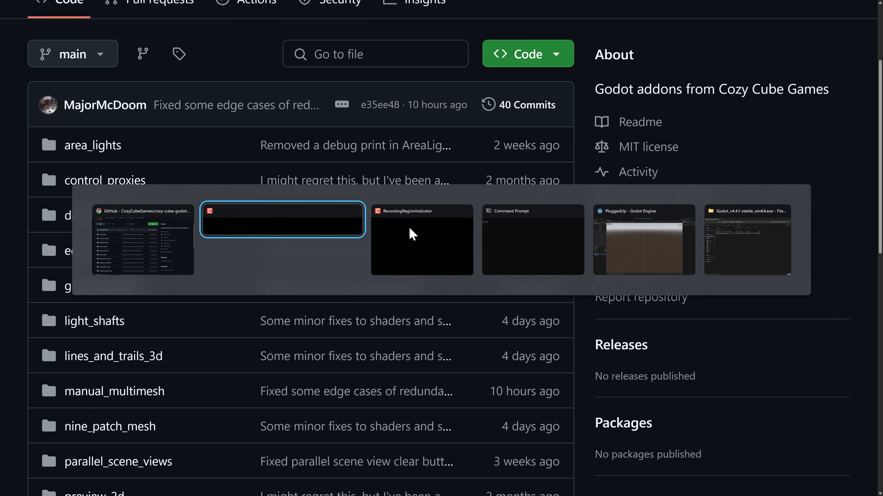
pyautogui.click(534, 259)
pyautogui.write('cd temp')
pyautogui.press('Return')
pyautogui.write('dir')
pyautogui.press('Return')
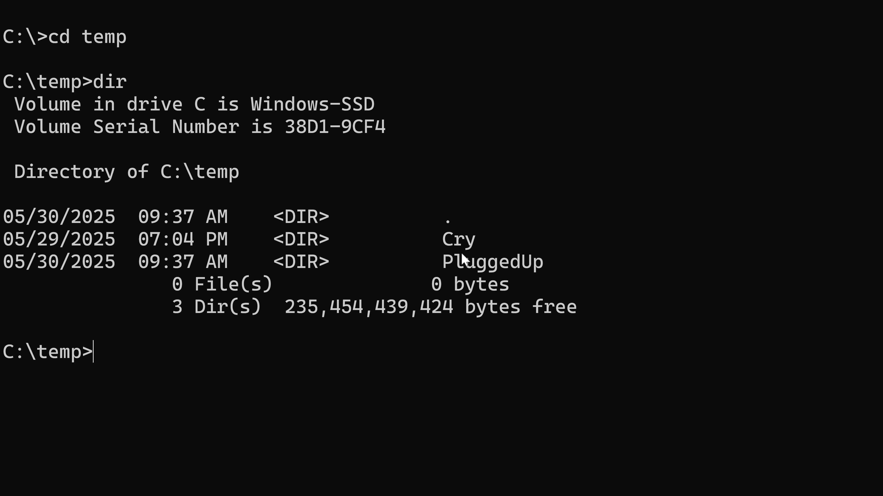
pyautogui.write('cd PluggedUp')
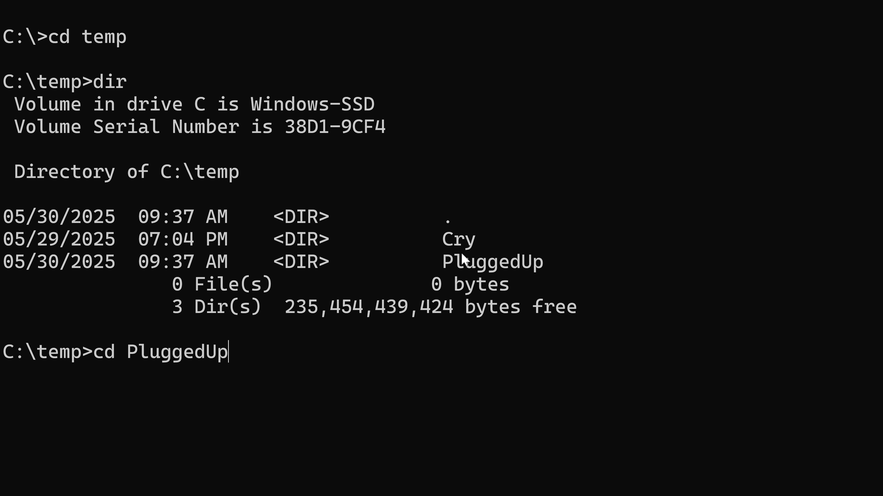
pyautogui.press('Return')
pyautogui.write('d')
pyautogui.press('BackSpace')
pyautogui.write('git clone')
pyautogui.hotkey('ctrl', 'v')
pyautogui.press('Return')
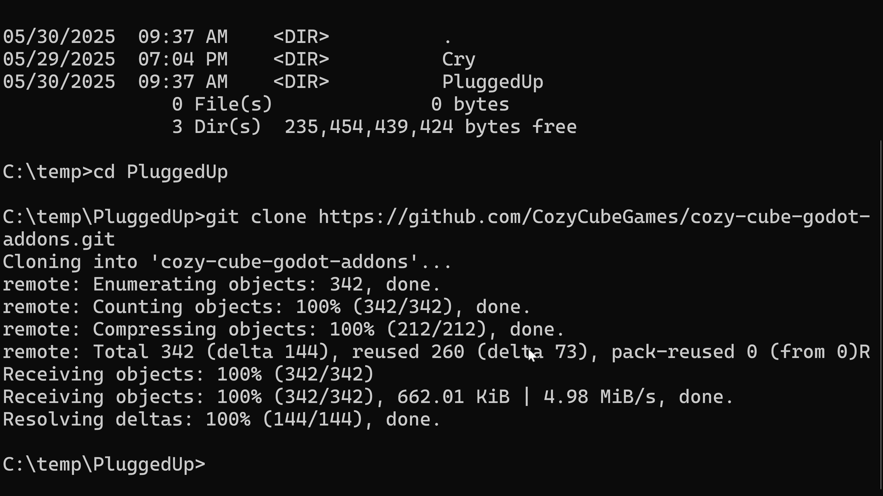
# Rename the cloned cozy-cube-godot-addons directory to addons.
pyautogui.write('renam')
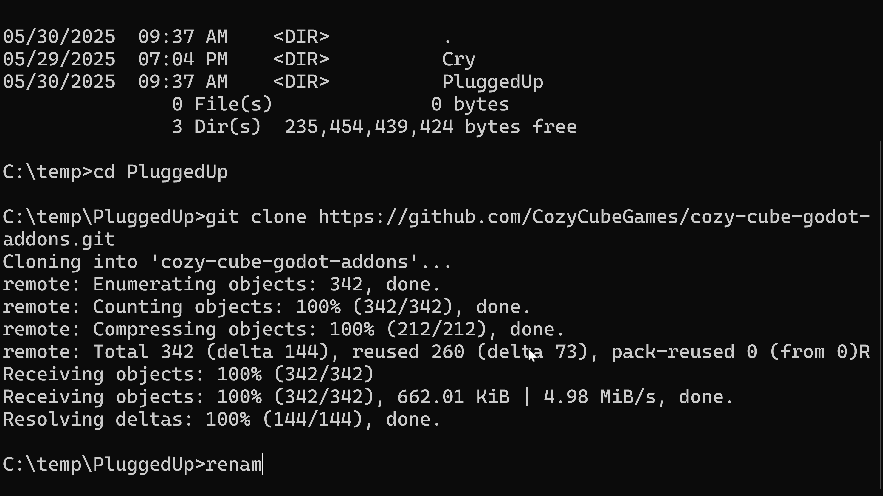
pyautogui.write('e c')
pyautogui.press('Tab')
pyautogui.write('addons')
pyautogui.press('Return')
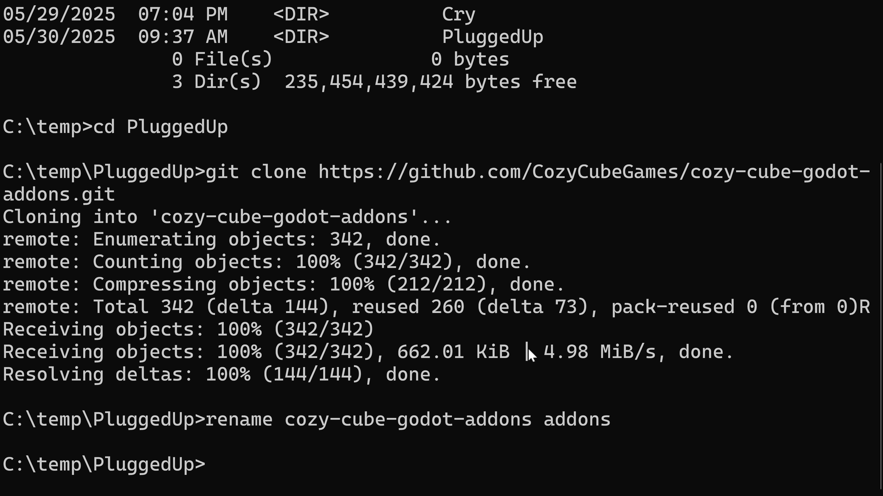
# List the PluggedUp directory, then enter the addons directory and list its contents.
pyautogui.write('dir')
pyautogui.press('Return')
pyautogui.write('cd addons')
pyautogui.press('Return')
pyautogui.write('dir')
pyautogui.press('Return')
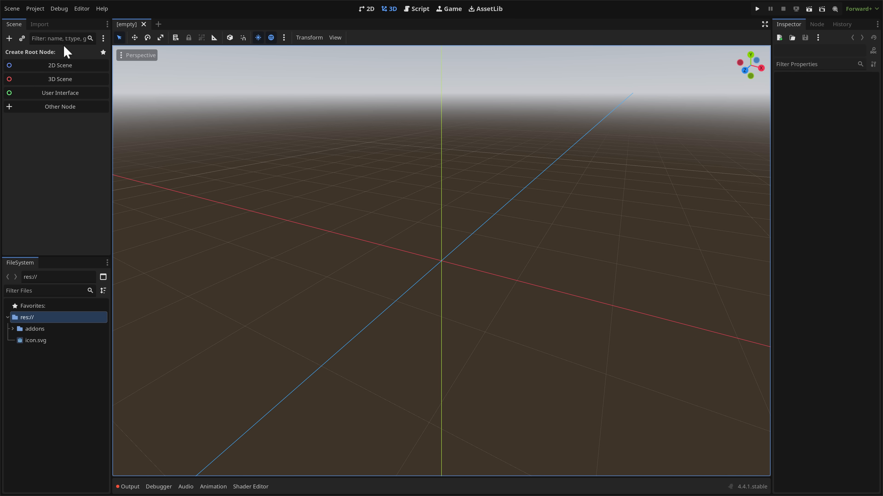
# In the Godot editor, compare the project's installed plugins with the addon folders in the GitHub repository, then close the project settings.
pyautogui.click(35, 9)
pyautogui.click(72, 30)
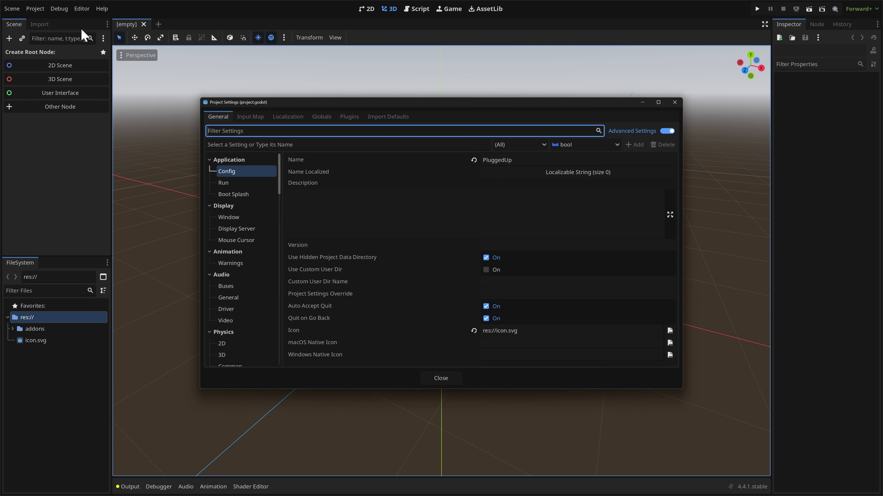
pyautogui.click(348, 117)
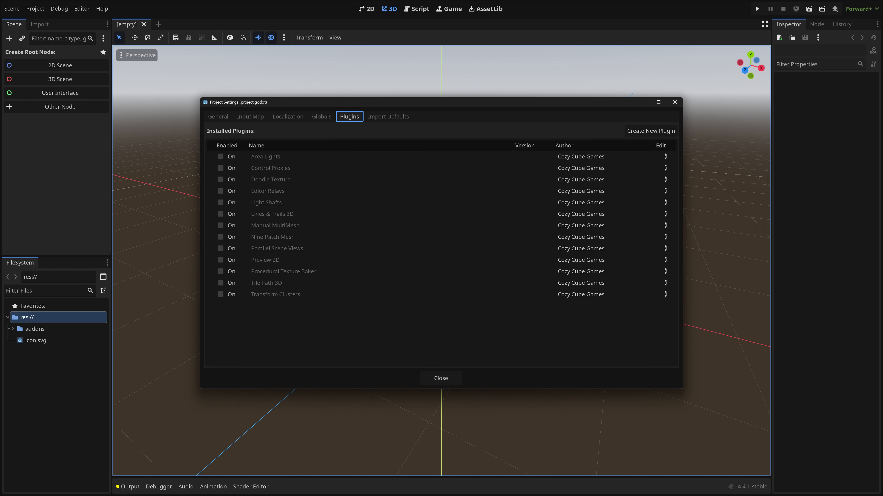
pyautogui.hotkey('alt', 'Tab')
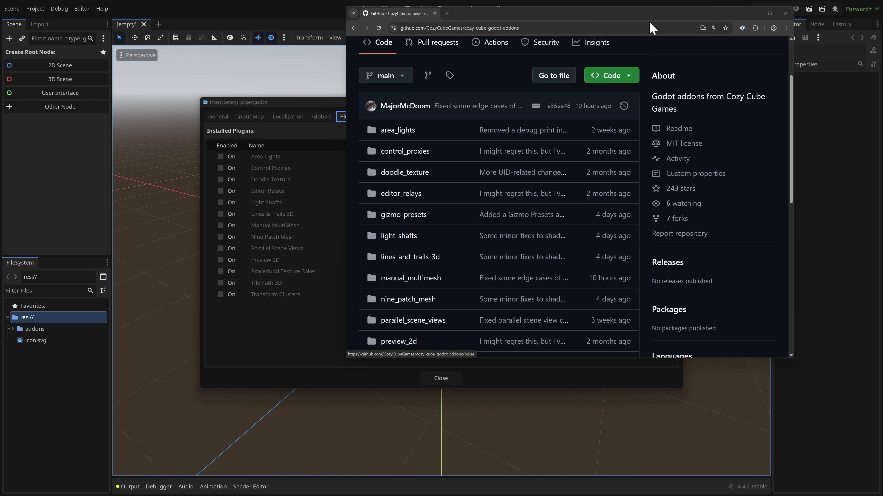
pyautogui.click(753, 13)
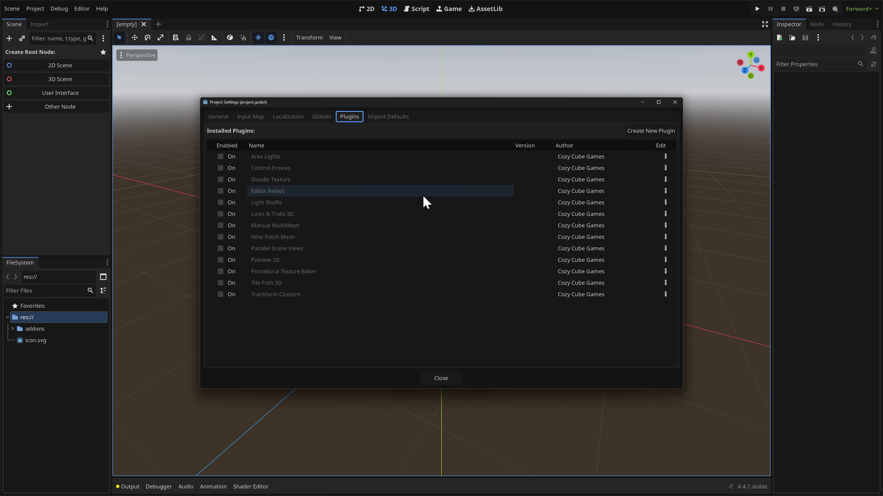
pyautogui.click(674, 102)
# Open plugin.cfg from the addons/gizmo_presets folder in the script editor.
pyautogui.click(21, 327)
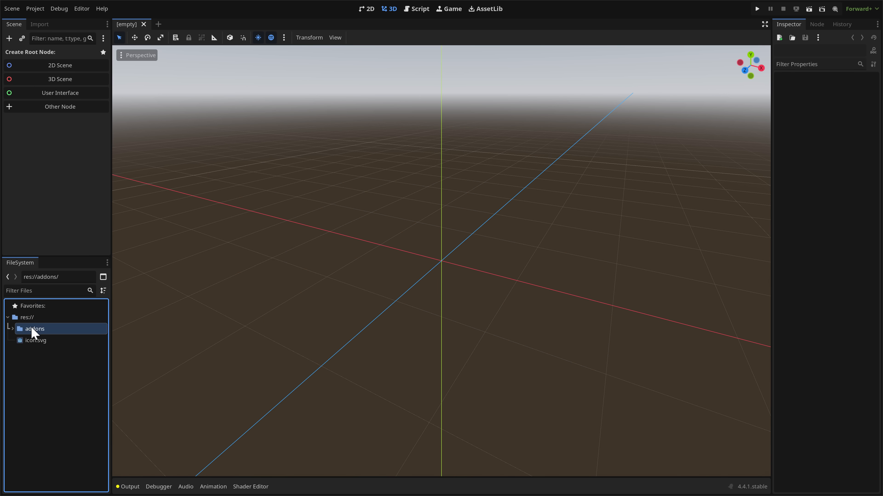
pyautogui.click(13, 329)
pyautogui.click(60, 376)
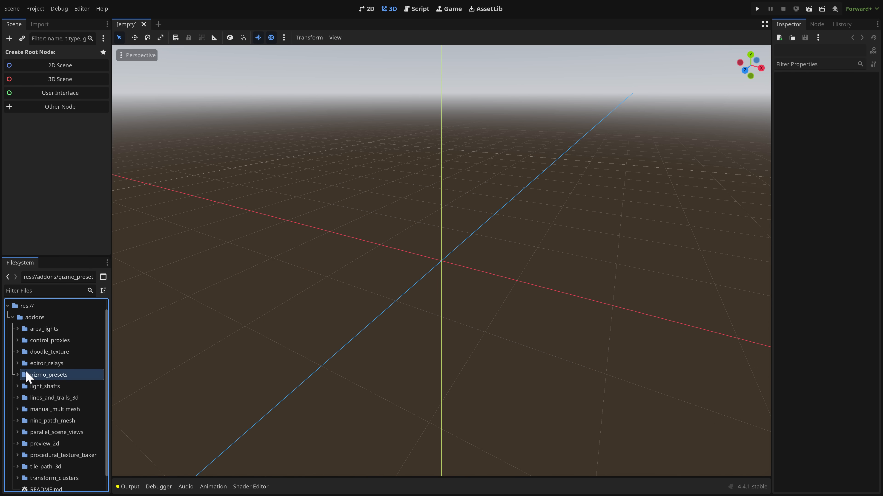
pyautogui.click(18, 375)
pyautogui.doubleClick(49, 387)
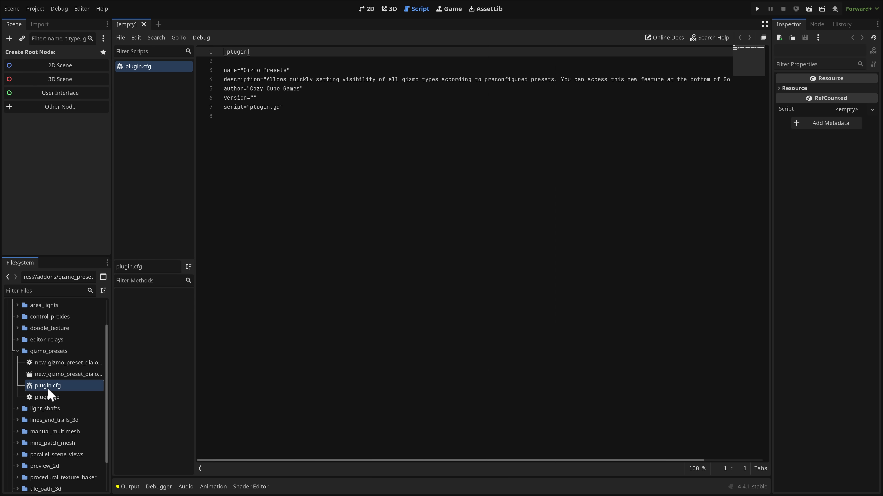
# Replace the description text in the Gizmo Presets plugin.cfg with "This one works".
pyautogui.click(325, 79)
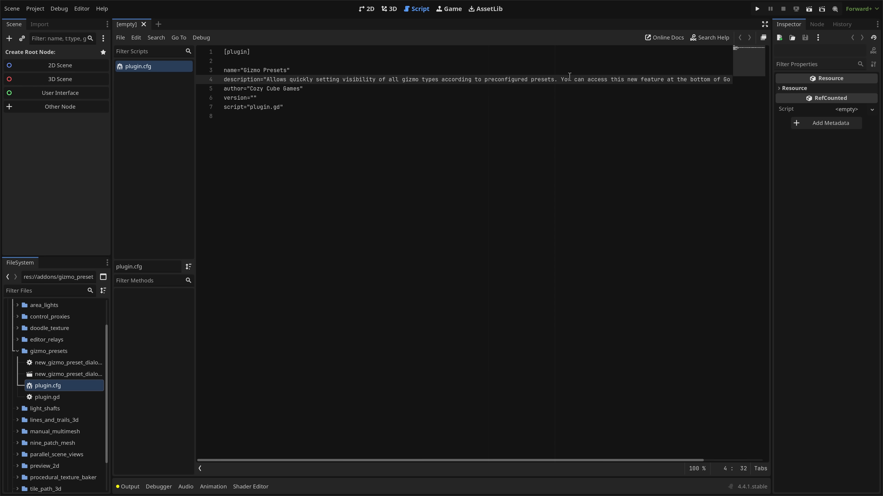
pyautogui.press('End')
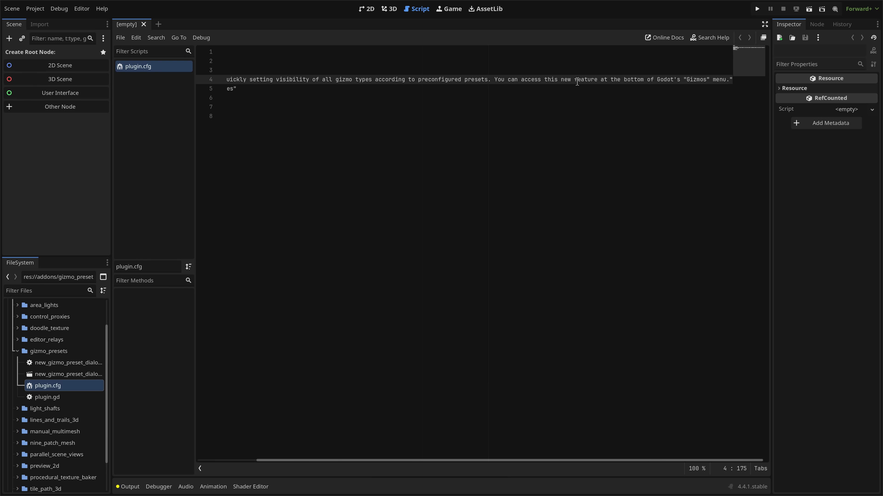
pyautogui.moveTo(710, 81); pyautogui.dragTo(654, 81)
pyautogui.click(653, 81)
pyautogui.click(730, 79)
pyautogui.hotkey('shift', 'Home')
pyautogui.hotkey('shift', 'Right')
pyautogui.hotkey('shift', 'Right')
pyautogui.hotkey('shift', 'Right')
pyautogui.hotkey('shift', 'Right')
pyautogui.hotkey('shift', 'Right')
pyautogui.hotkey('shift', 'Right')
pyautogui.hotkey('shift', 'Right')
pyautogui.hotkey('shift', 'Right')
pyautogui.hotkey('shift', 'Right')
pyautogui.hotkey('shift', 'Right')
pyautogui.hotkey('shift', 'Right')
pyautogui.hotkey('shift', 'Right')
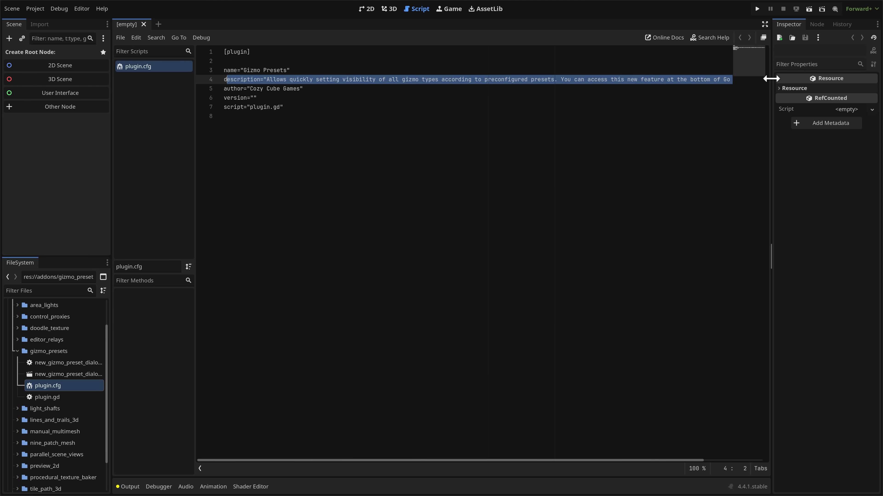
pyautogui.write('This one works')
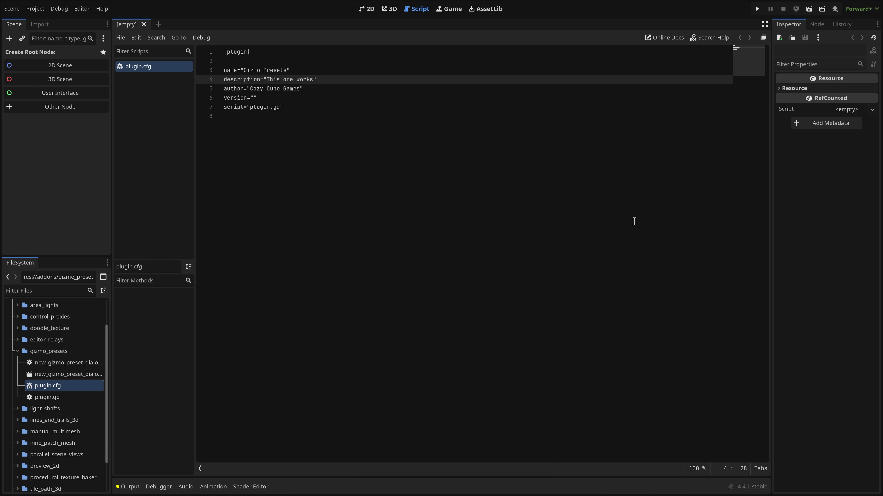
pyautogui.click(571, 245)
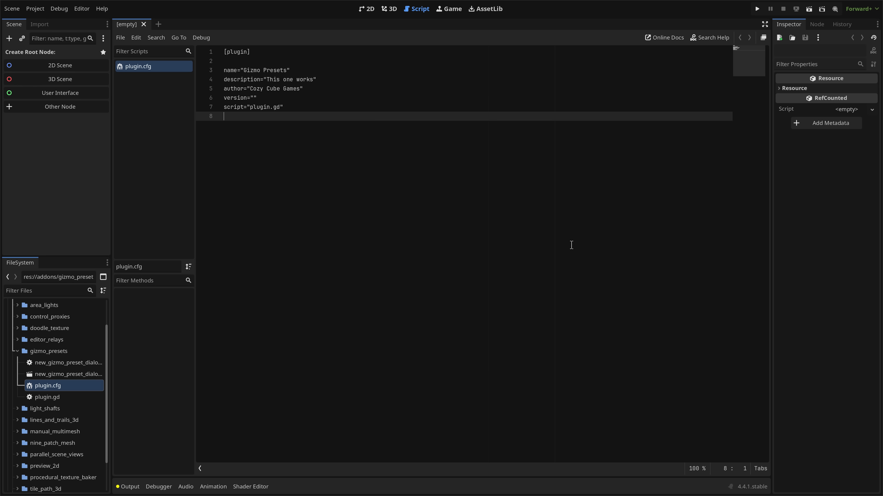
# Reload the current project and open the installed plugins list in the project settings.
pyautogui.click(35, 9)
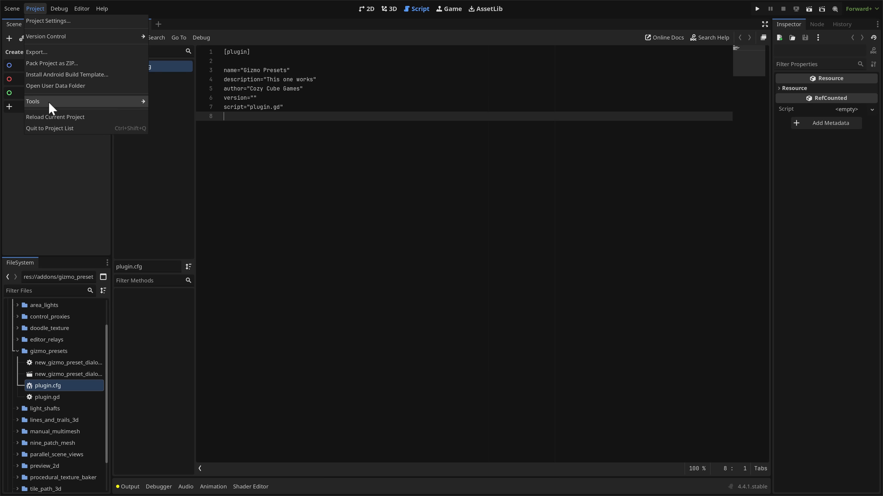
pyautogui.click(52, 117)
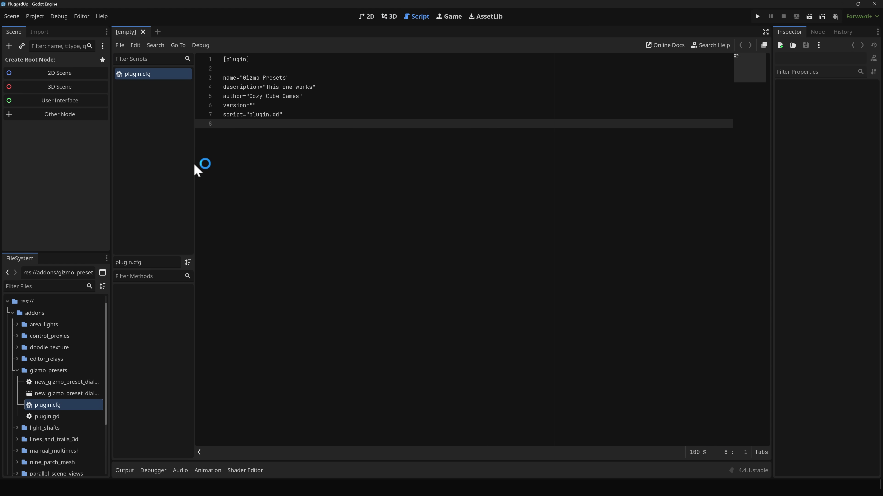
pyautogui.click(35, 16)
pyautogui.click(55, 39)
pyautogui.click(349, 117)
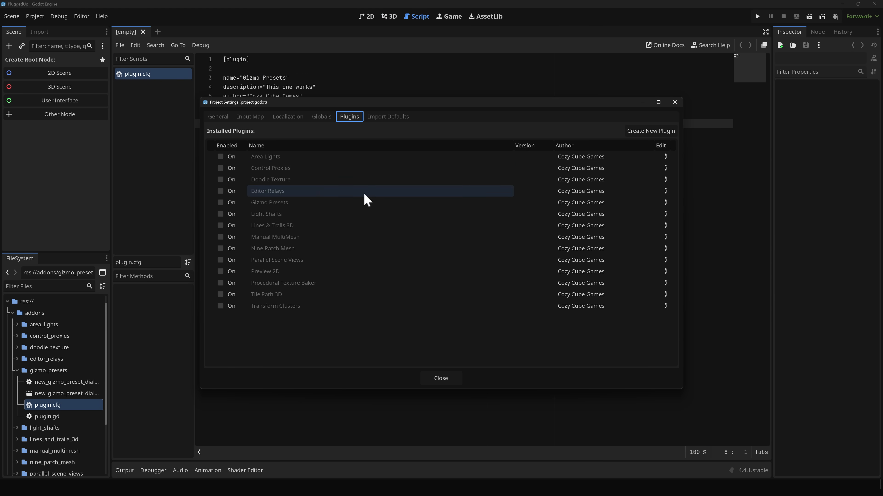
# Enable every Cozy Cube Games plugin from Area Lights through Transform Clusters, and close the project settings.
pyautogui.click(220, 157)
pyautogui.click(220, 168)
pyautogui.click(220, 180)
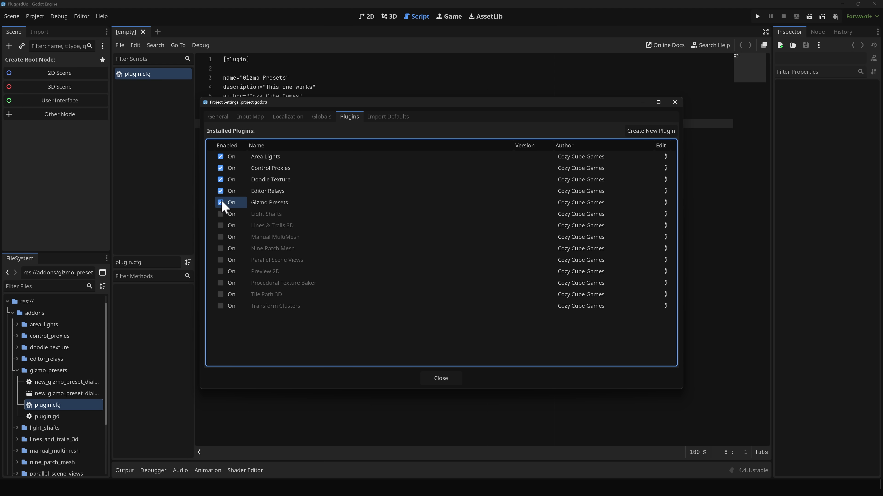
pyautogui.click(221, 213)
pyautogui.click(221, 237)
pyautogui.click(221, 249)
pyautogui.click(222, 260)
pyautogui.click(219, 272)
pyautogui.click(220, 283)
pyautogui.click(220, 295)
pyautogui.click(221, 306)
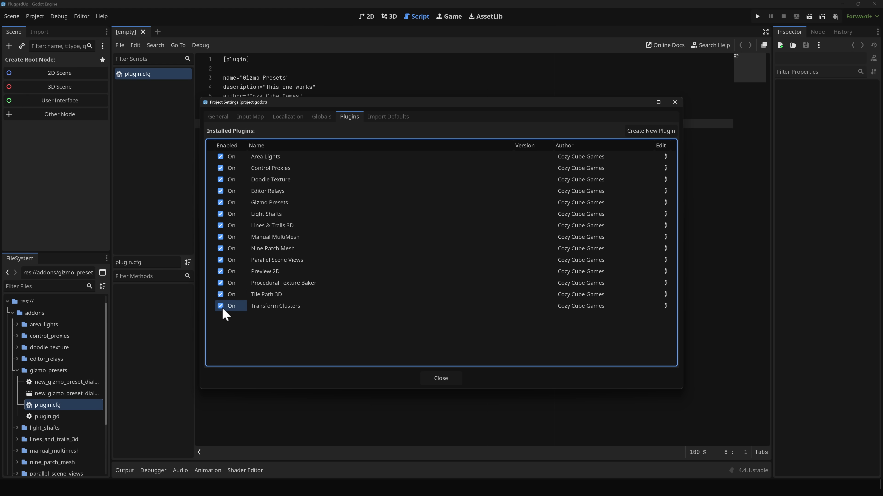
pyautogui.click(446, 381)
# In the 3D workspace, hide the gizmos for CollisionObject3D, Decal, Light3D, NavigationRegion3D and ReflectionProbe.
pyautogui.click(389, 16)
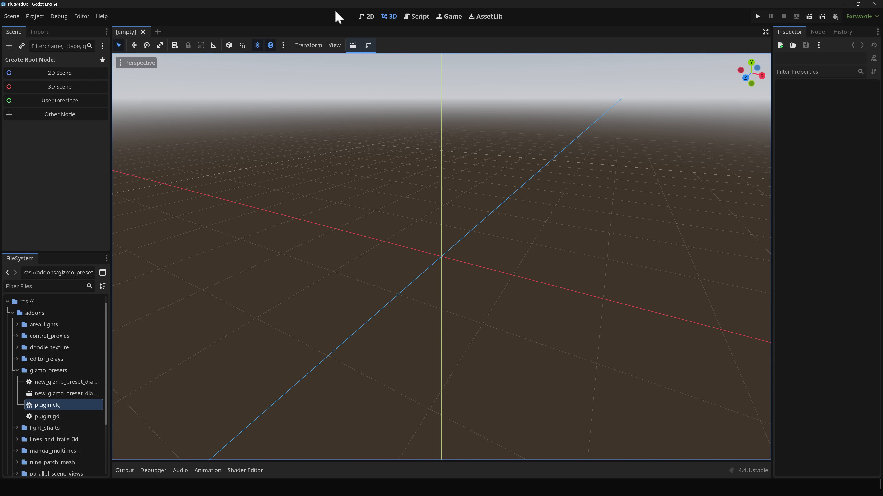
pyautogui.click(283, 46)
pyautogui.click(284, 45)
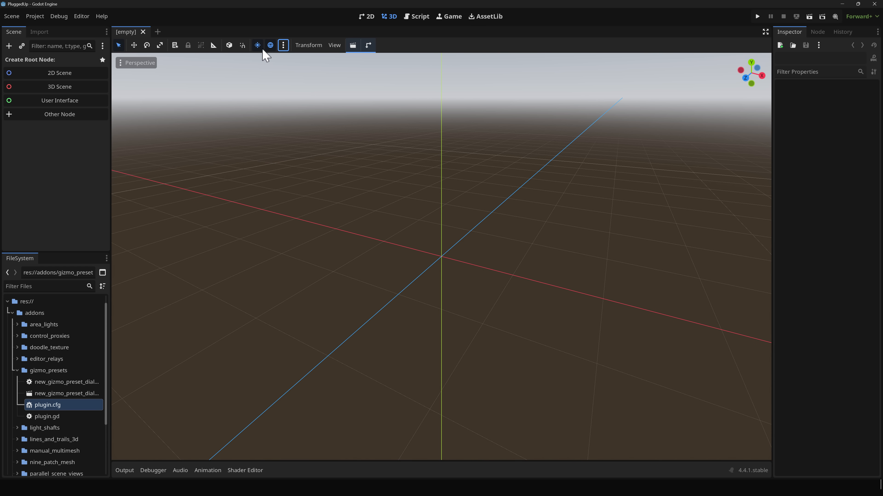
pyautogui.click(334, 47)
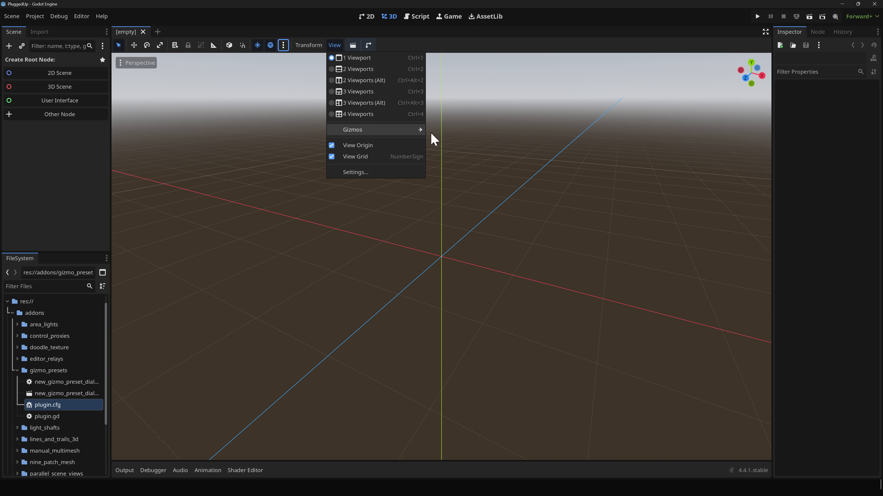
pyautogui.moveTo(384, 130)
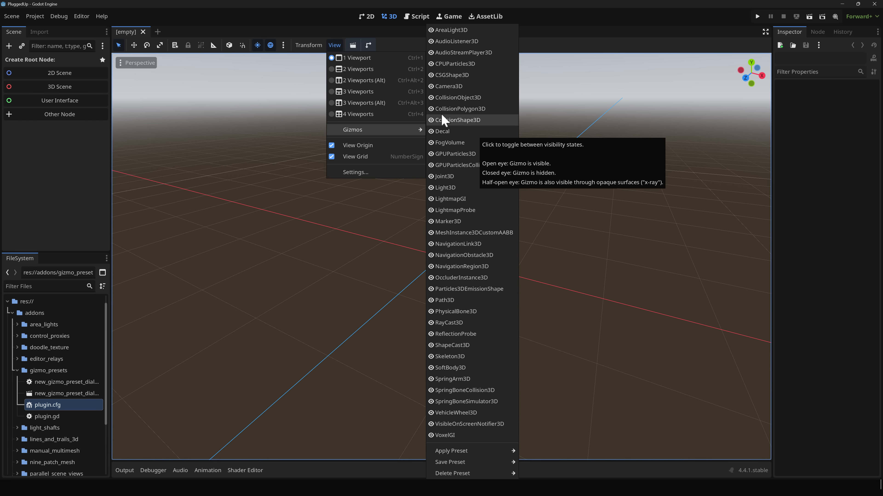
pyautogui.click(431, 99)
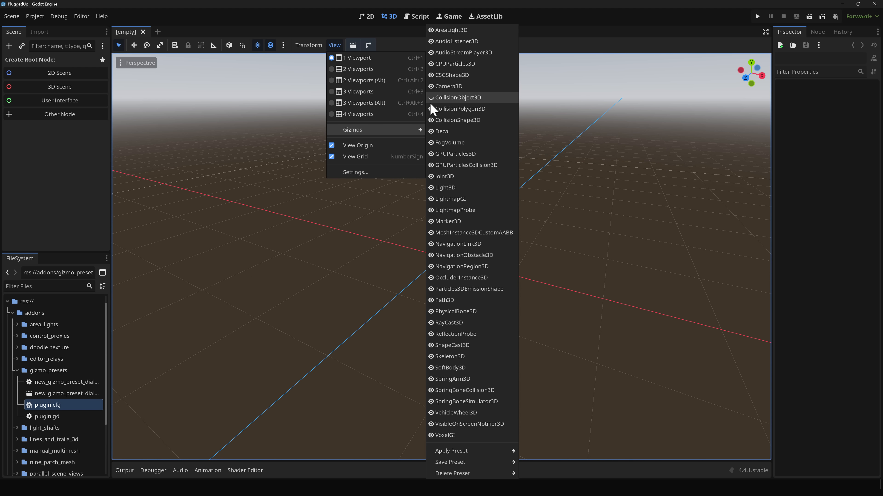
pyautogui.click(431, 131)
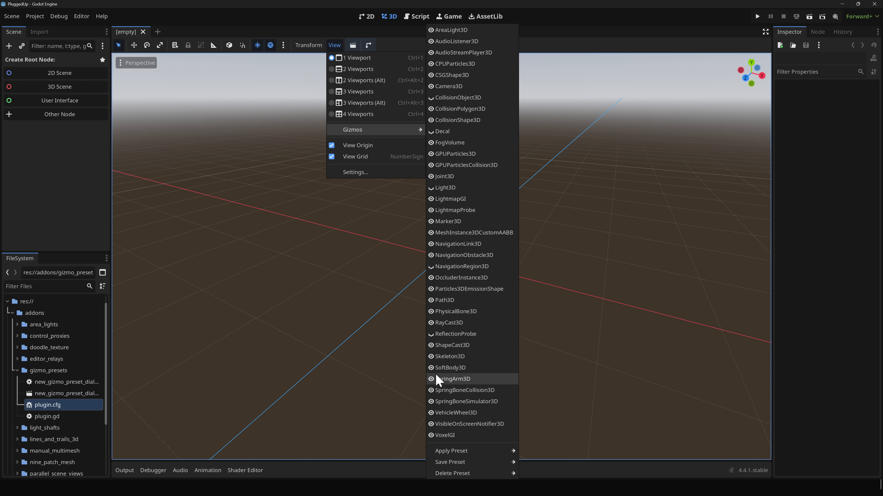
# Hide the SpringBoneCollision3D, SpringBoneSimulator3D and VehicleWheel3D gizmos, and save the gizmo visibility as a new preset named "Bob".
pyautogui.click(435, 402)
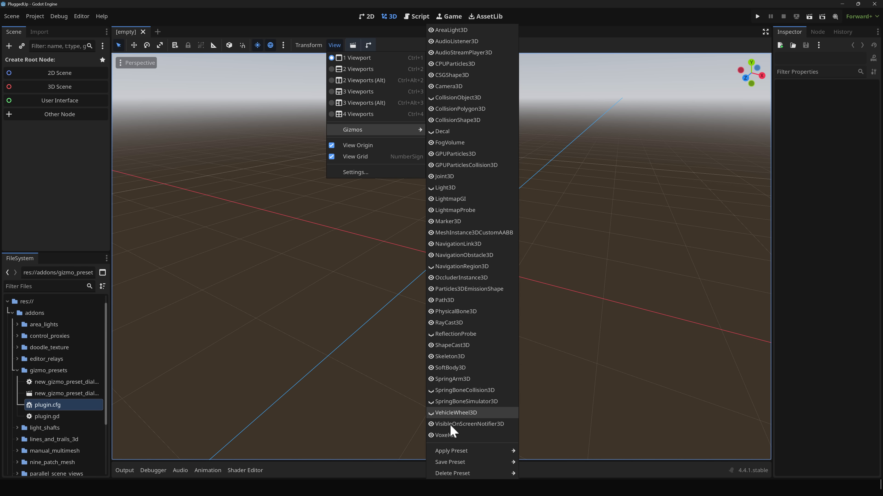
pyautogui.moveTo(465, 474)
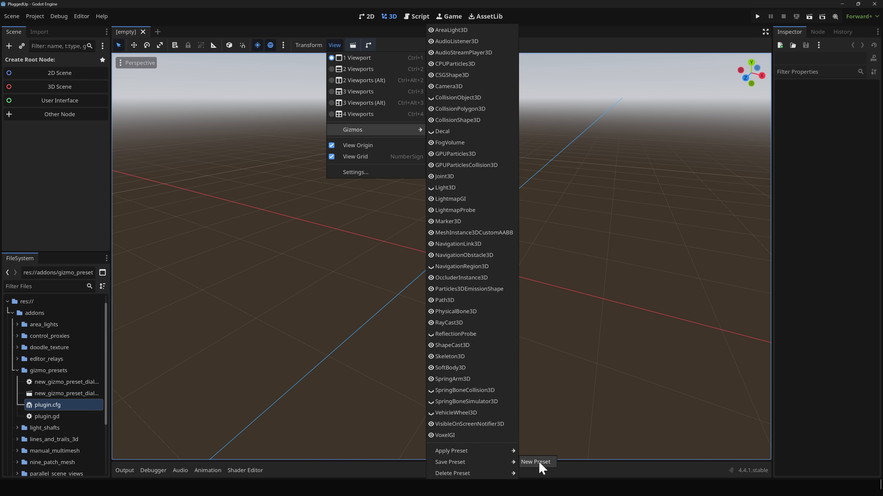
pyautogui.click(537, 466)
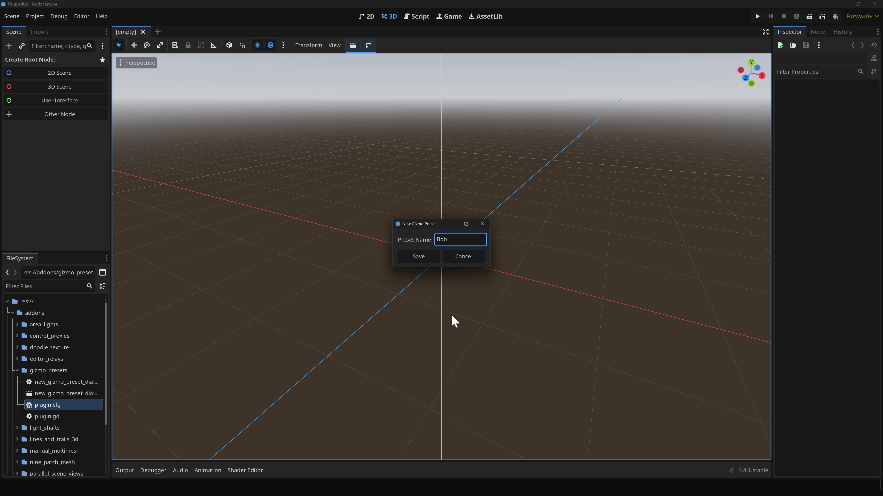
pyautogui.write('Bob')
pyautogui.press('Return')
pyautogui.press('BackSpace')
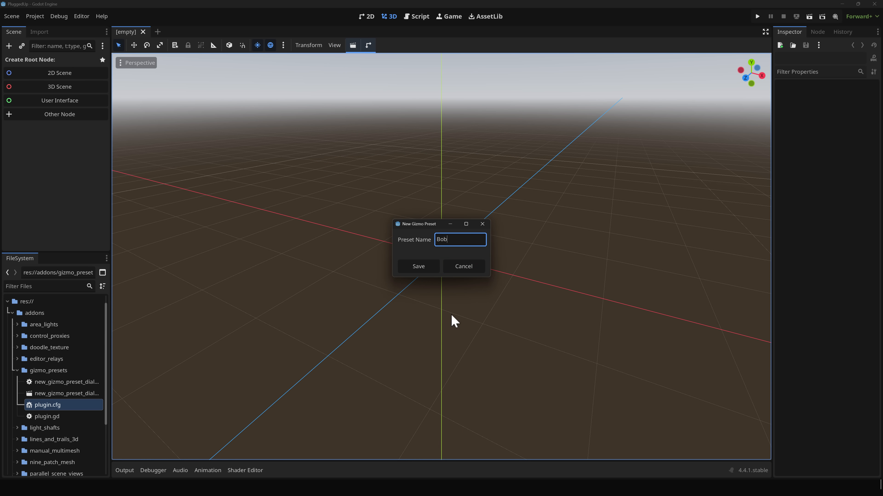
pyautogui.click(431, 271)
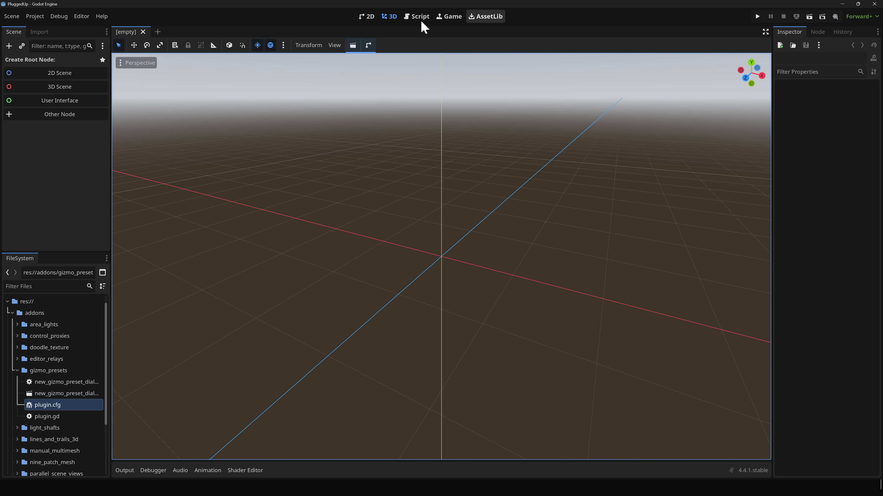
# Apply the Show All, Hide All and X-Ray All gizmo presets in turn, finishing with the saved "Bob" preset.
pyautogui.click(340, 47)
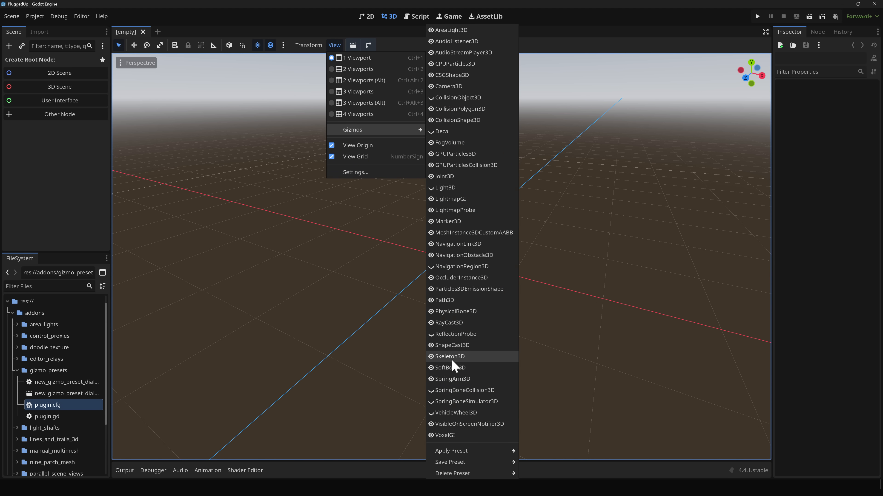
pyautogui.moveTo(488, 452)
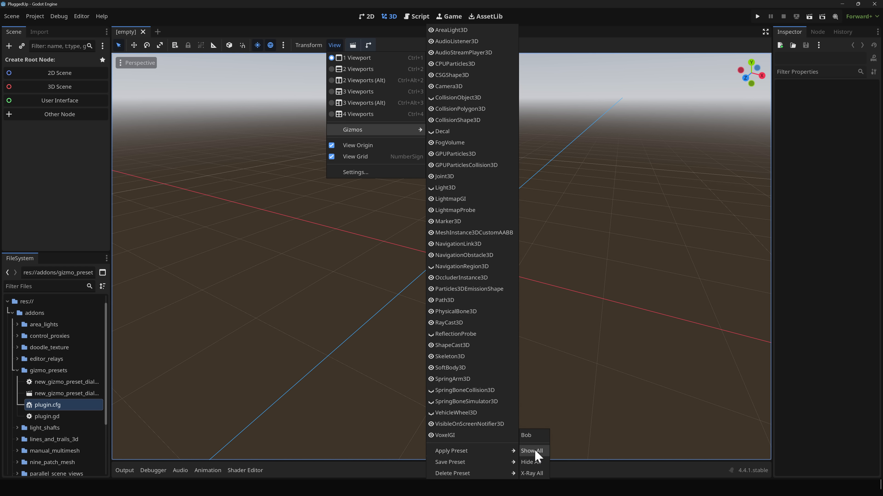
pyautogui.click(533, 452)
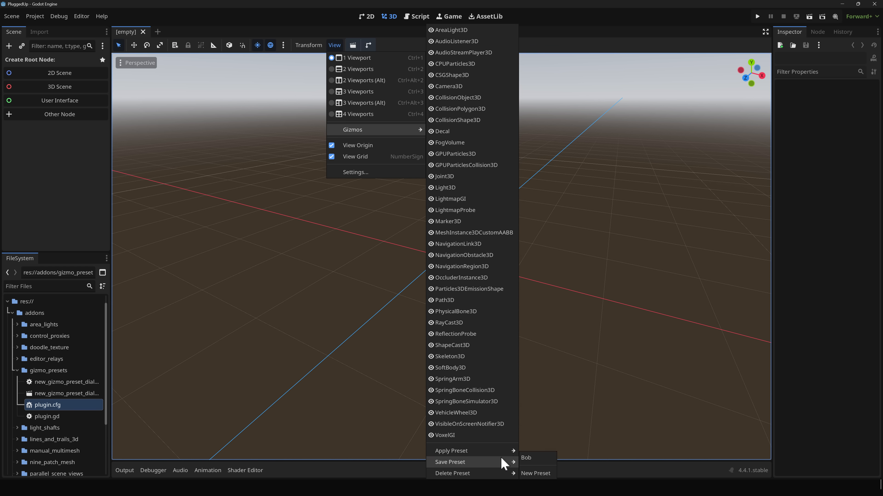
pyautogui.moveTo(507, 454)
pyautogui.click(538, 462)
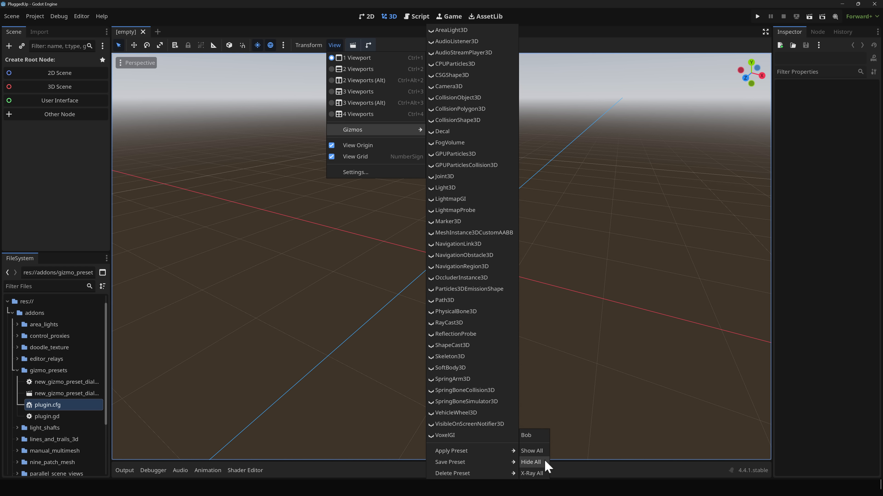
pyautogui.click(539, 474)
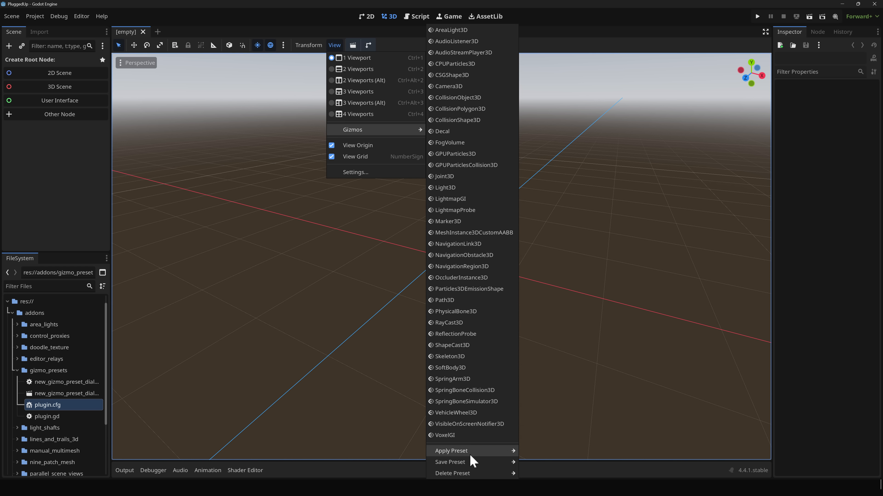
pyautogui.click(527, 436)
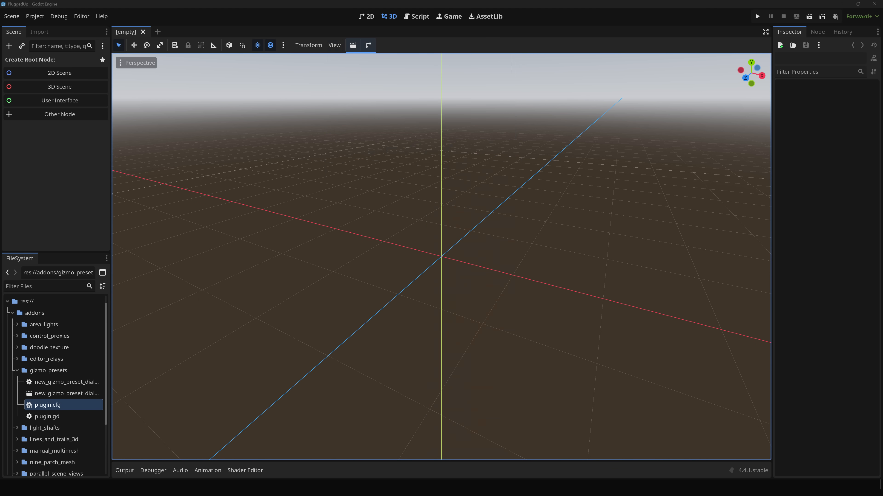
# Widen the file list and open area_lights_examples.tscn from the area_lights addon folder.
pyautogui.click(18, 324)
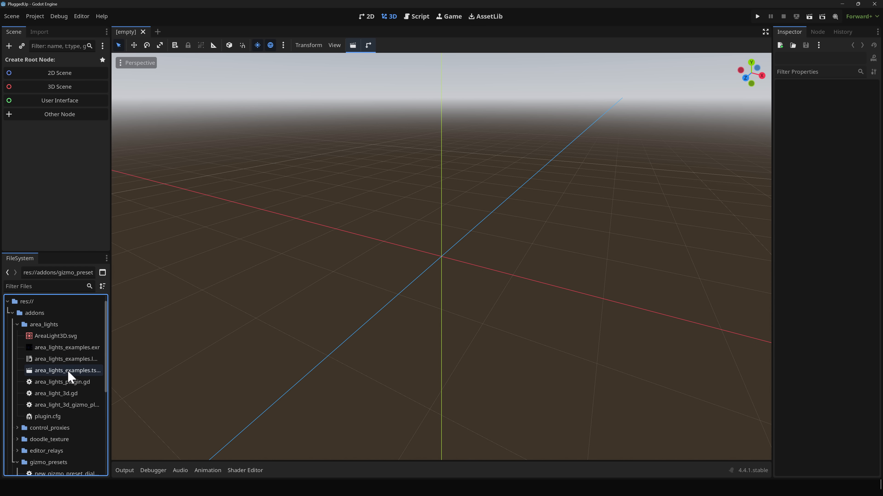
pyautogui.moveTo(110, 360); pyautogui.dragTo(182, 364)
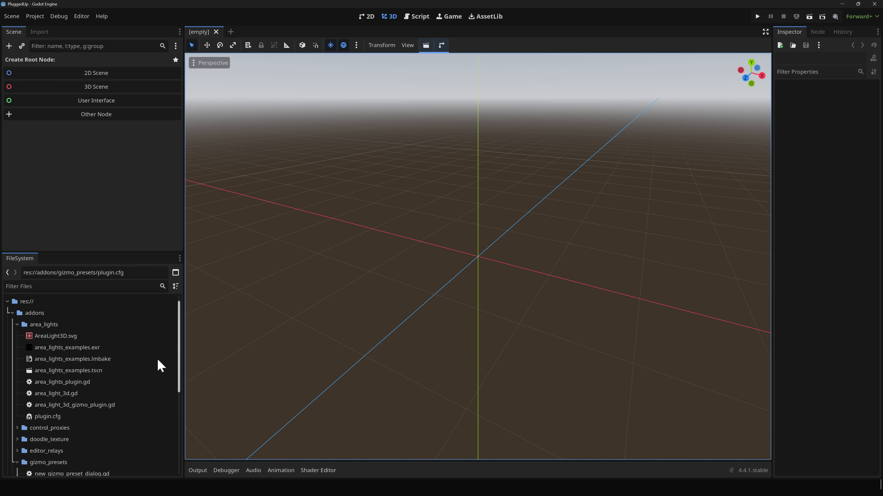
pyautogui.doubleClick(97, 371)
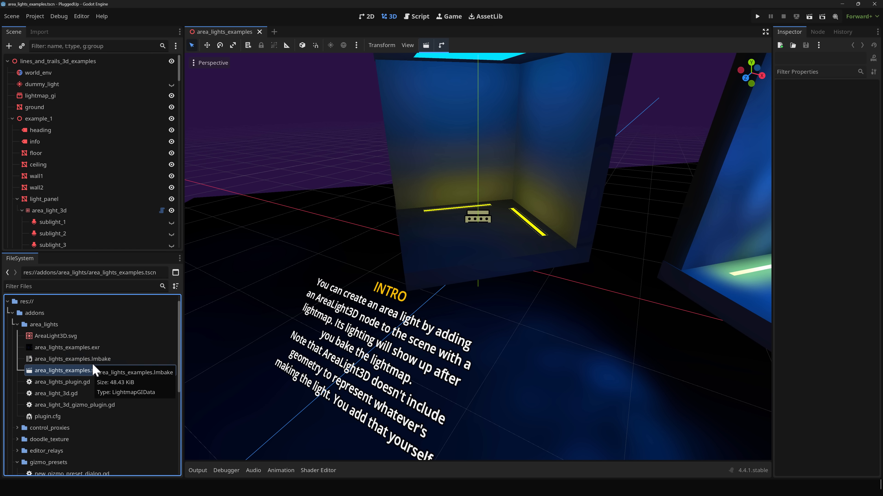
# Examine the INTRO and BUT WHY? displays of the area lights example scene, reading their captions.
pyautogui.moveTo(455, 331); pyautogui.dragTo(502, 312, button='right')
pyautogui.press('s')
pyautogui.moveTo(420, 338); pyautogui.dragTo(420, 335, button='right')
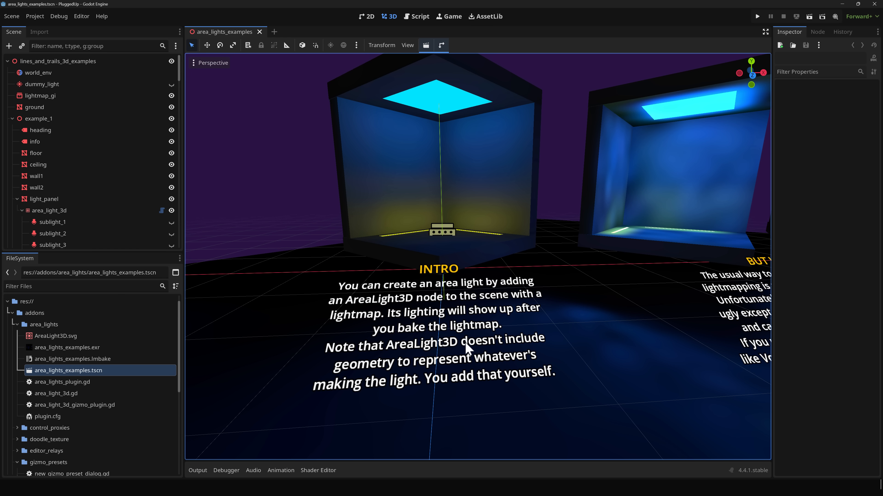
pyautogui.moveTo(435, 353)
pyautogui.mouseDown(button='right')
pyautogui.moveTo(440, 335)
pyautogui.moveTo(434, 348)
pyautogui.mouseUp(button='right')
pyautogui.press('d')
pyautogui.press('s')
pyautogui.press('w')
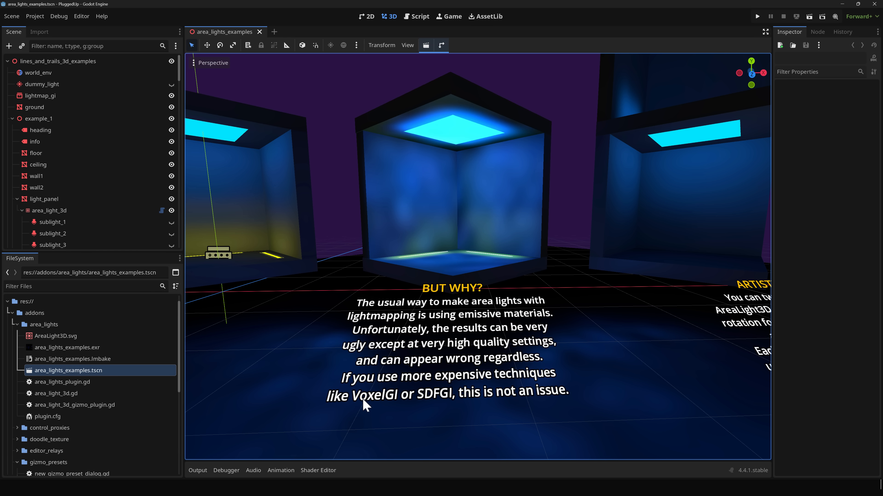
# Examine the remaining area light displays along the row up to the GET CREATIVE! display.
pyautogui.moveTo(498, 389)
pyautogui.mouseDown(button='right')
pyautogui.moveTo(542, 379)
pyautogui.moveTo(504, 394)
pyautogui.moveTo(518, 382)
pyautogui.moveTo(521, 341)
pyautogui.moveTo(523, 386)
pyautogui.moveTo(511, 381)
pyautogui.mouseUp(button='right')
pyautogui.press('d')
pyautogui.press('a')
pyautogui.press('d')
pyautogui.press('s')
pyautogui.press('w')
pyautogui.press('s')
pyautogui.press('w')
pyautogui.press('d')
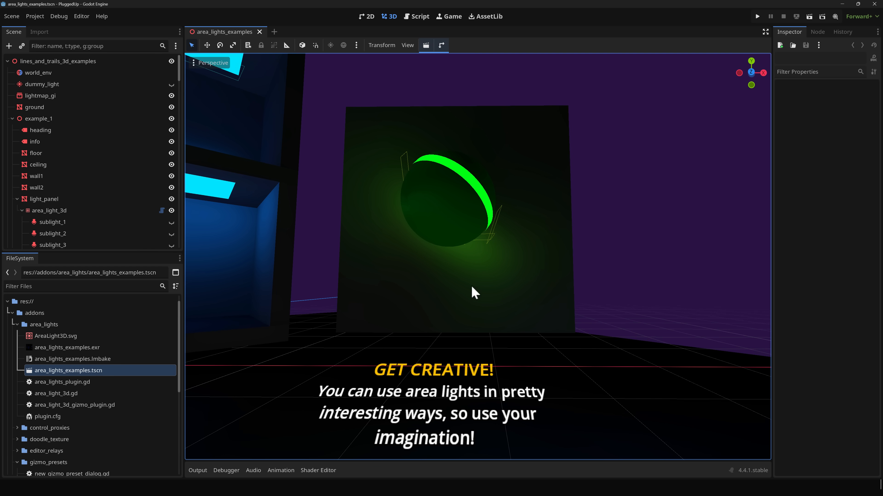
# Examine the green disc light more closely and travel back along the displays to the INTRO one.
pyautogui.press('w')
pyautogui.press('a')
pyautogui.moveTo(478, 232); pyautogui.dragTo(492, 256, button='right')
pyautogui.press('s')
pyautogui.press('a')
pyautogui.press('q')
pyautogui.press('a')
pyautogui.press('s')
pyautogui.press('d')
pyautogui.press('w')
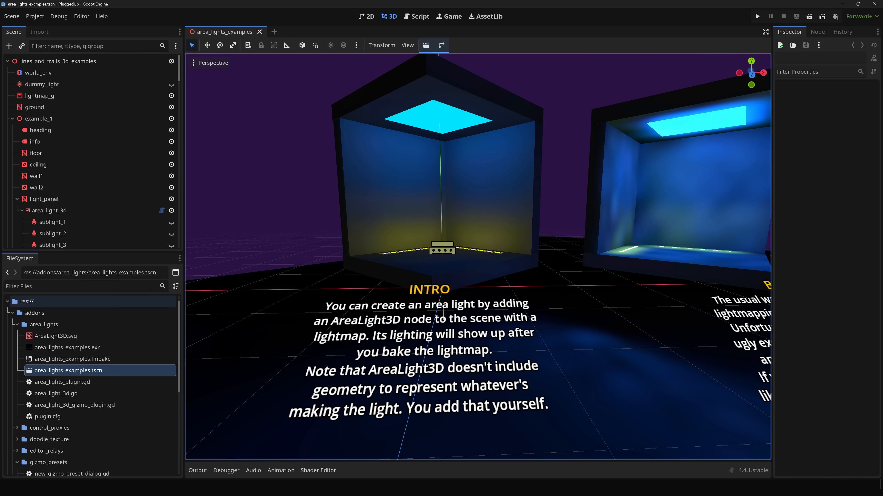
# Collapse the area_lights folder and open light_shafts_example.tscn from the light_shafts folder.
pyautogui.click(21, 325)
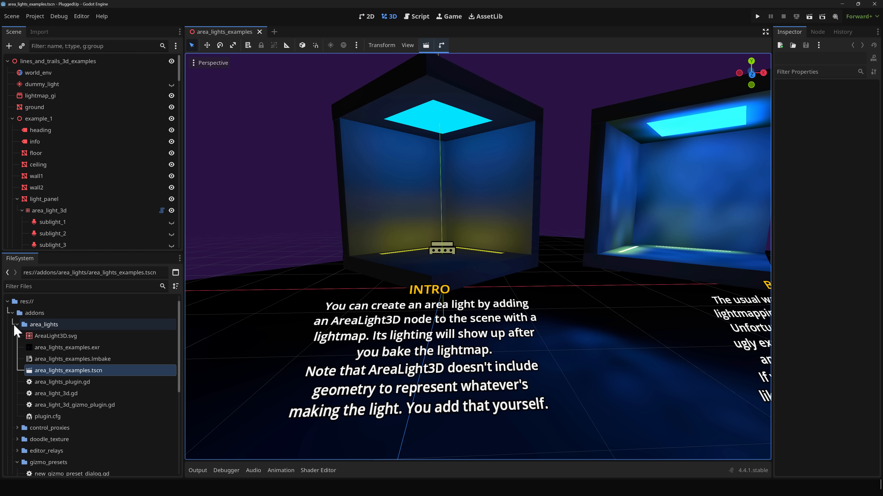
pyautogui.click(17, 324)
pyautogui.scroll(-3, 31, 388)
pyautogui.click(17, 384)
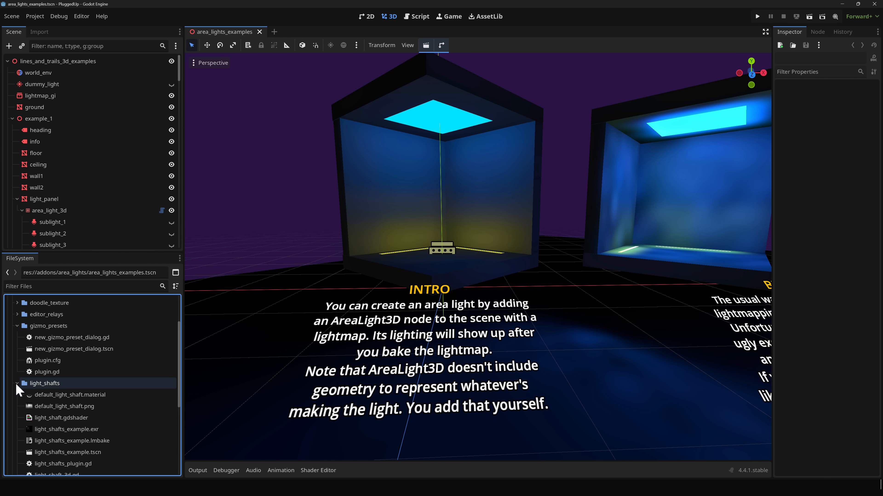
pyautogui.scroll(-3, 65, 430)
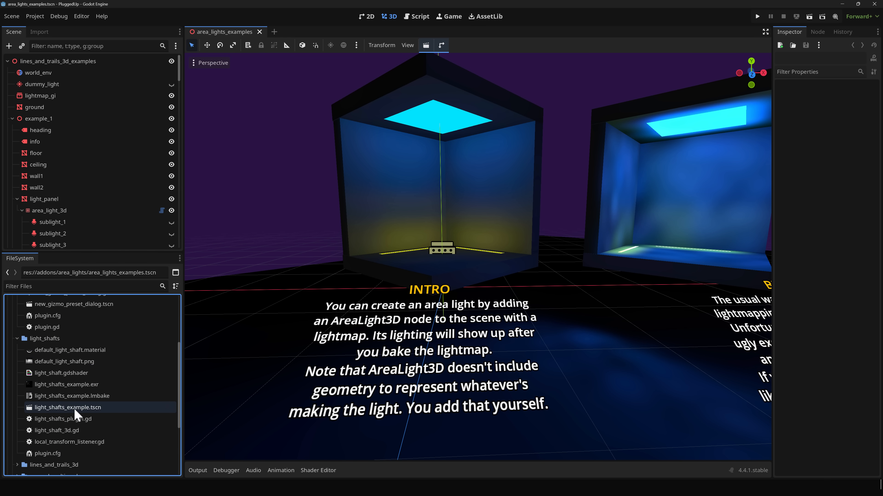
pyautogui.doubleClick(75, 409)
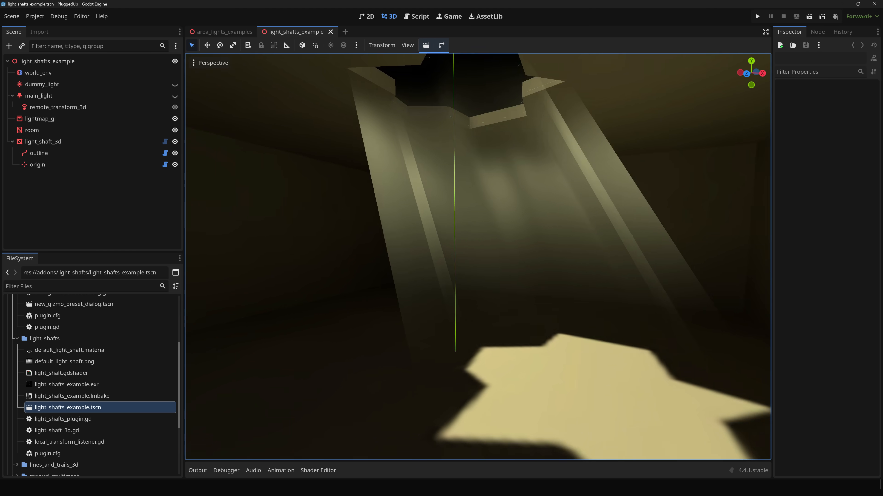
# Examine the light shaft falling through the ceiling opening from several angles.
pyautogui.press('s')
pyautogui.moveTo(478, 256); pyautogui.dragTo(319, 253, button='right')
pyautogui.press('w')
pyautogui.press('e')
pyautogui.press('q')
pyautogui.press('w')
pyautogui.press('s')
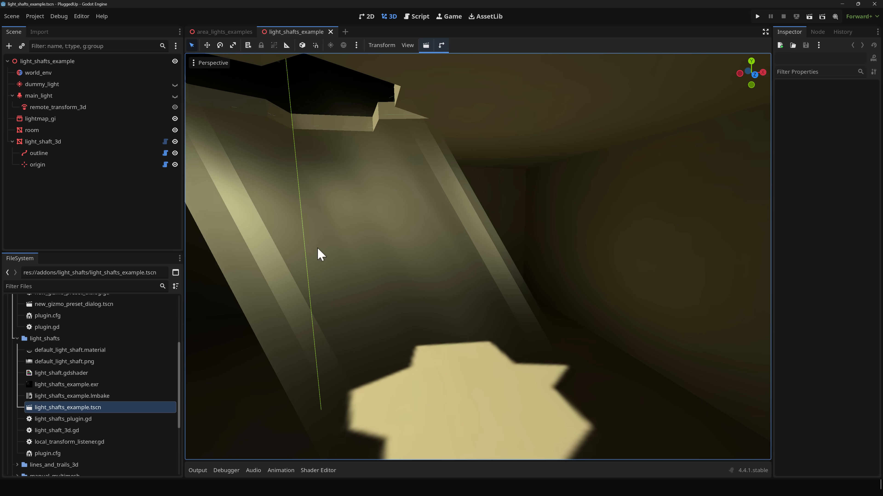
# Lower the red component of the light_shaft_3d node's color to tint the shaft green.
pyautogui.click(66, 148)
pyautogui.press('f')
pyautogui.moveTo(441, 196)
pyautogui.mouseDown()
pyautogui.moveTo(453, 197)
pyautogui.moveTo(374, 203)
pyautogui.moveTo(440, 202)
pyautogui.mouseUp()
pyautogui.moveTo(548, 320)
pyautogui.mouseDown(button='right')
pyautogui.moveTo(560, 361)
pyautogui.moveTo(557, 334)
pyautogui.mouseUp(button='right')
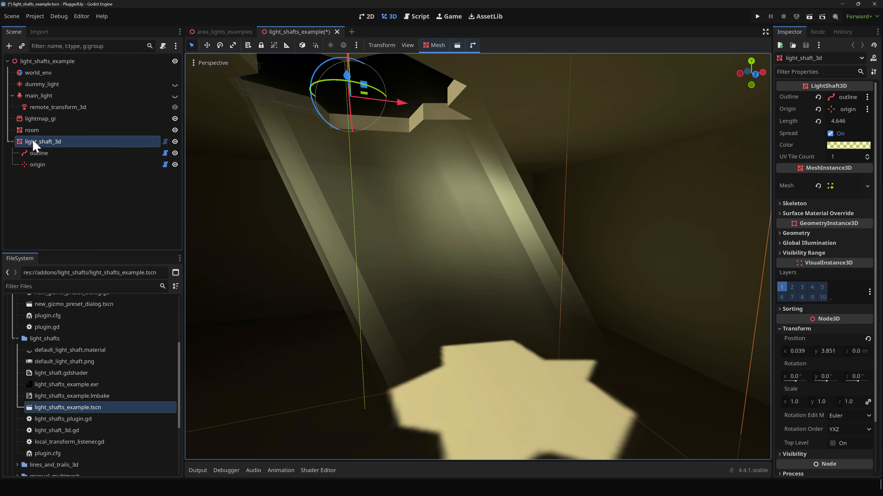
pyautogui.click(852, 146)
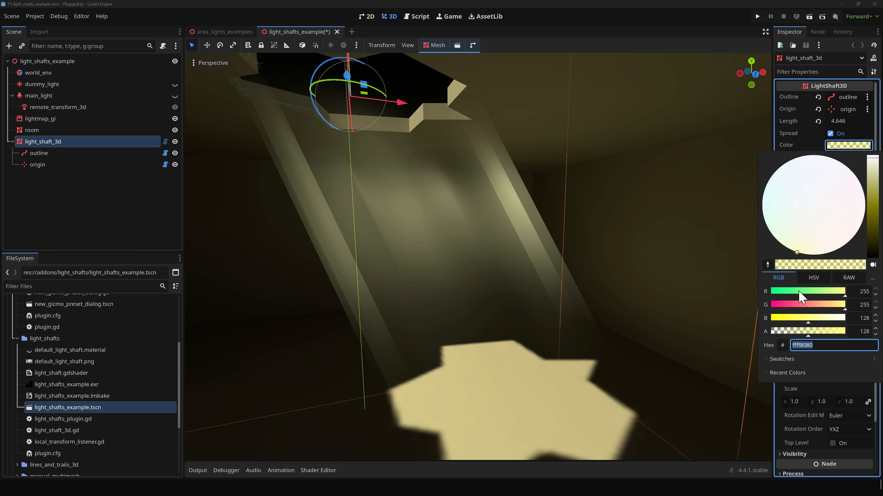
pyautogui.moveTo(800, 297); pyautogui.dragTo(784, 296)
pyautogui.click(556, 250)
pyautogui.moveTo(518, 259)
pyautogui.mouseDown(button='right')
pyautogui.moveTo(528, 274)
pyautogui.moveTo(512, 248)
pyautogui.moveTo(518, 258)
pyautogui.mouseUp(button='right')
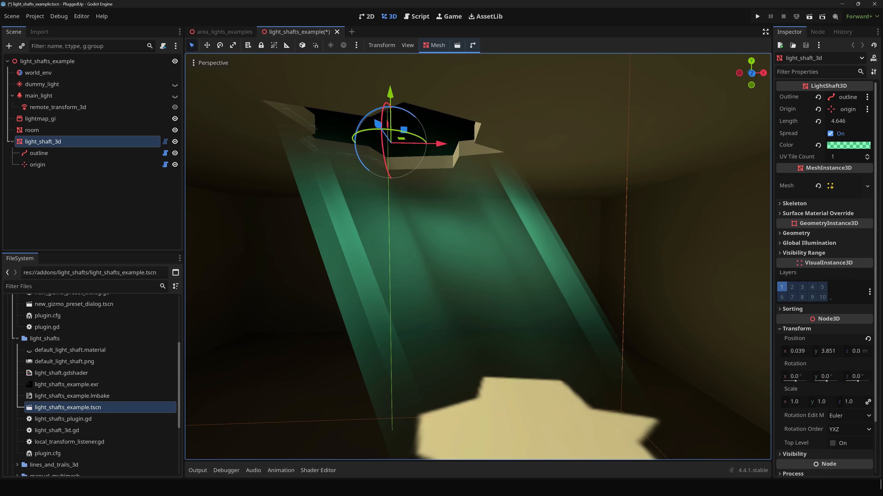
# Move one outer corner point of the light shaft's outline path inward, and inspect the reshaped shaft from inside the room.
pyautogui.click(39, 153)
pyautogui.click(48, 166)
pyautogui.click(47, 154)
pyautogui.moveTo(251, 221); pyautogui.dragTo(305, 288, button='right')
pyautogui.press('s')
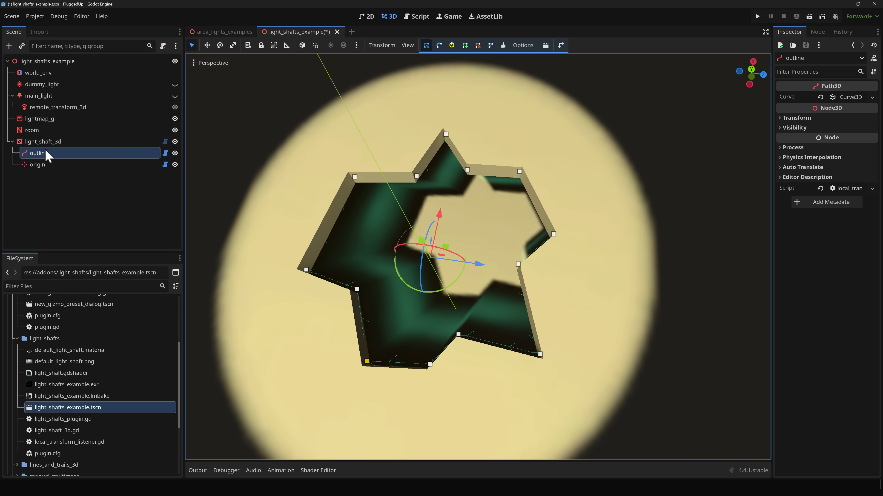
pyautogui.moveTo(465, 327); pyautogui.dragTo(523, 338, button='middle')
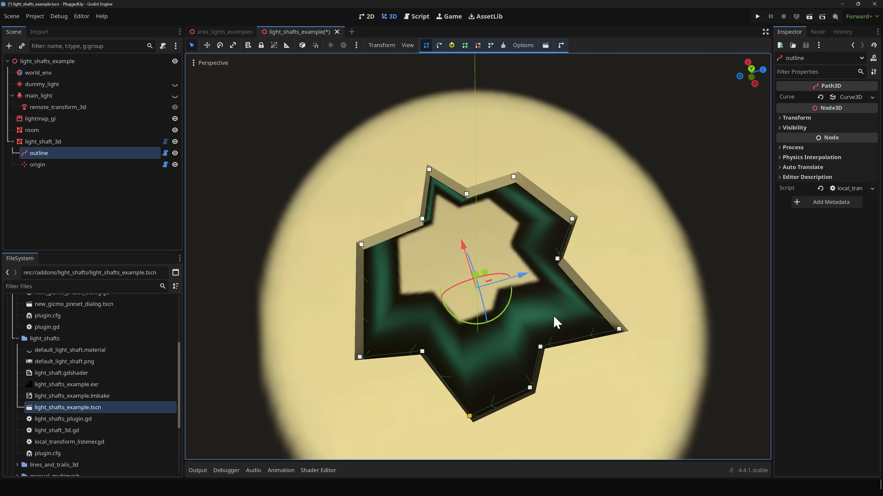
pyautogui.click(619, 330)
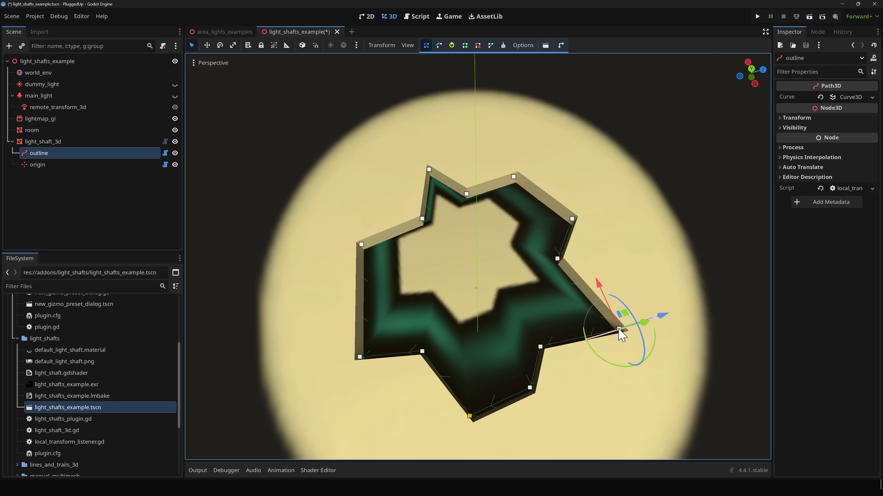
pyautogui.moveTo(661, 317); pyautogui.dragTo(598, 314)
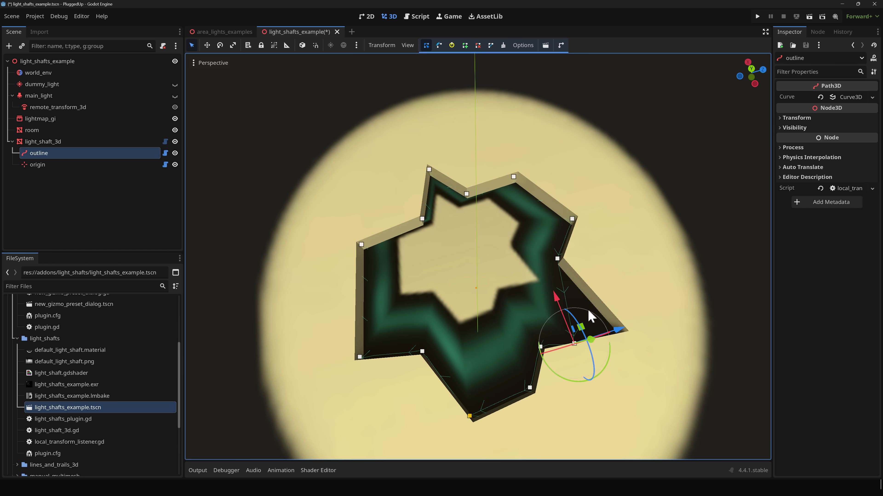
pyautogui.moveTo(557, 291)
pyautogui.mouseDown()
pyautogui.moveTo(550, 281)
pyautogui.moveTo(548, 302)
pyautogui.mouseUp()
pyautogui.moveTo(611, 299); pyautogui.dragTo(501, 213, button='right')
pyautogui.press('w')
pyautogui.press('s')
pyautogui.press('w')
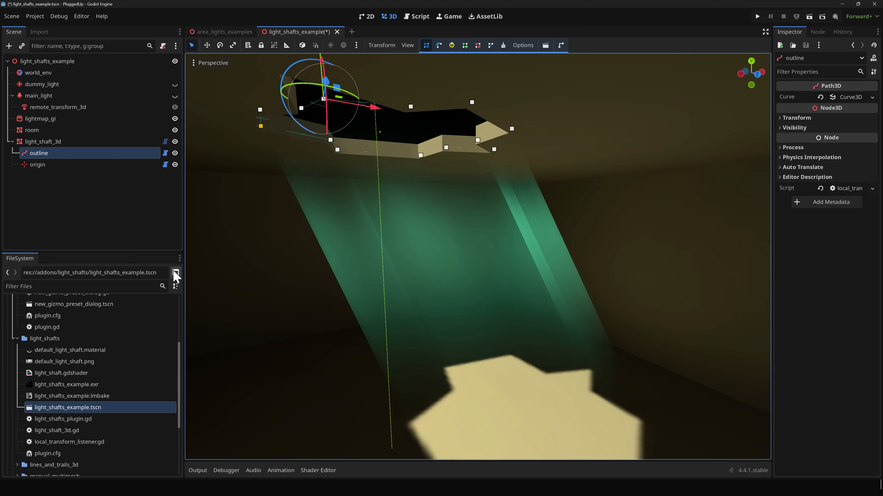
# Collapse the light_shafts and gizmo_presets folders and select the doodle_texture folder.
pyautogui.click(17, 339)
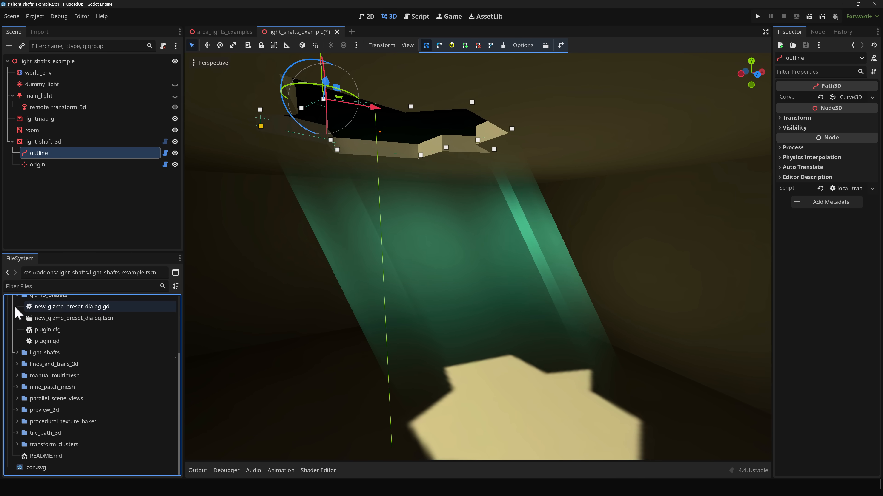
pyautogui.click(17, 317)
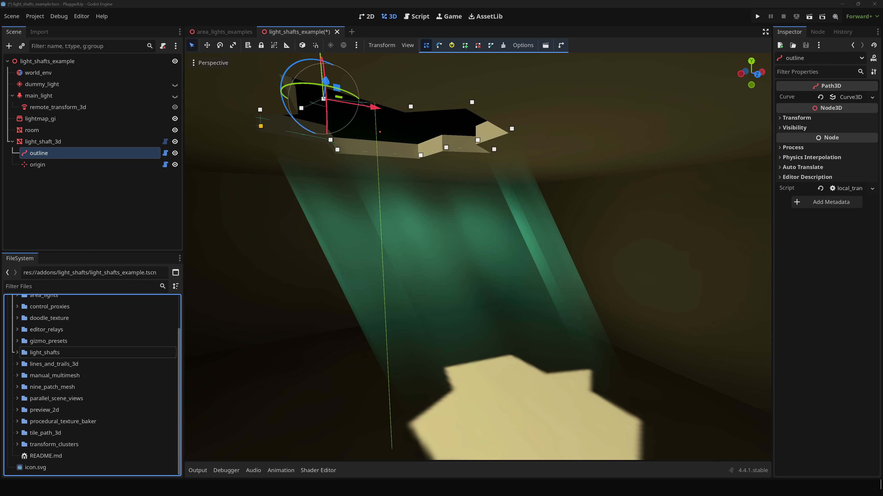
pyautogui.scroll(1, 64, 348)
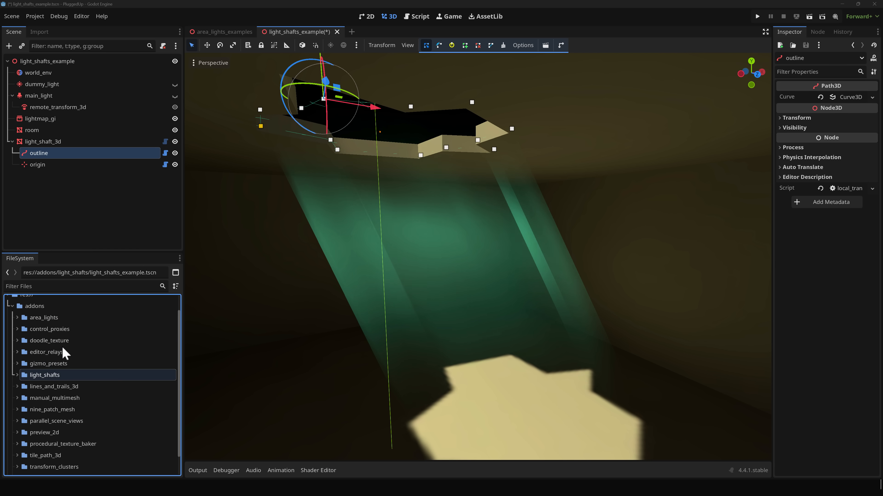
pyautogui.click(64, 341)
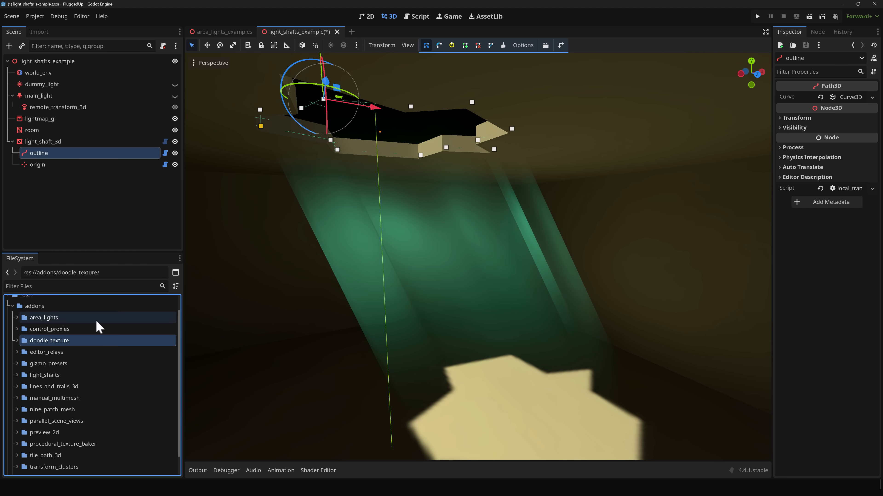
# Create a new scene with a 2D Scene root node.
pyautogui.click(11, 16)
pyautogui.click(24, 28)
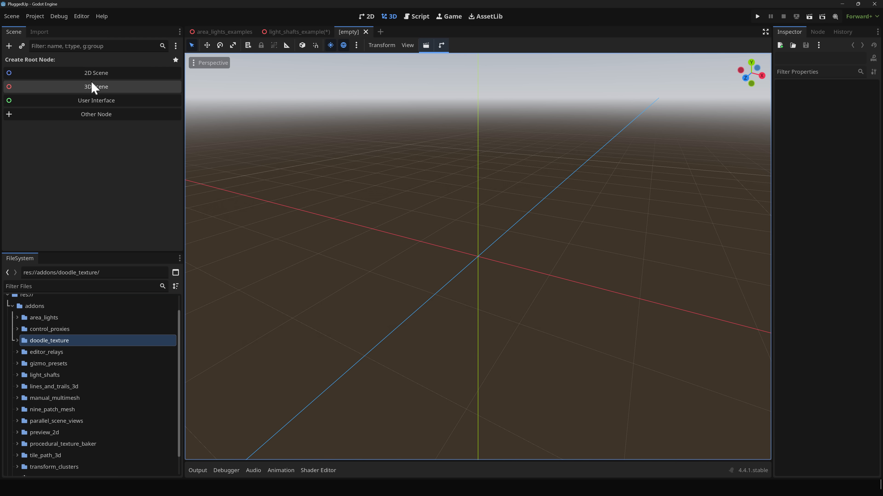
pyautogui.click(94, 73)
pyautogui.rightClick(372, 233)
pyautogui.click(201, 226)
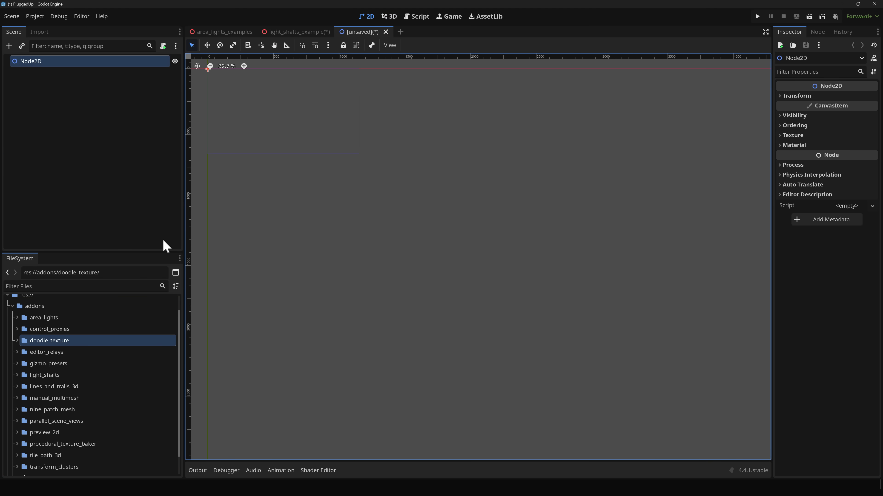
# Create a DoodleTexture resource in the project root and save it as Dudeall.tres.
pyautogui.click(13, 306)
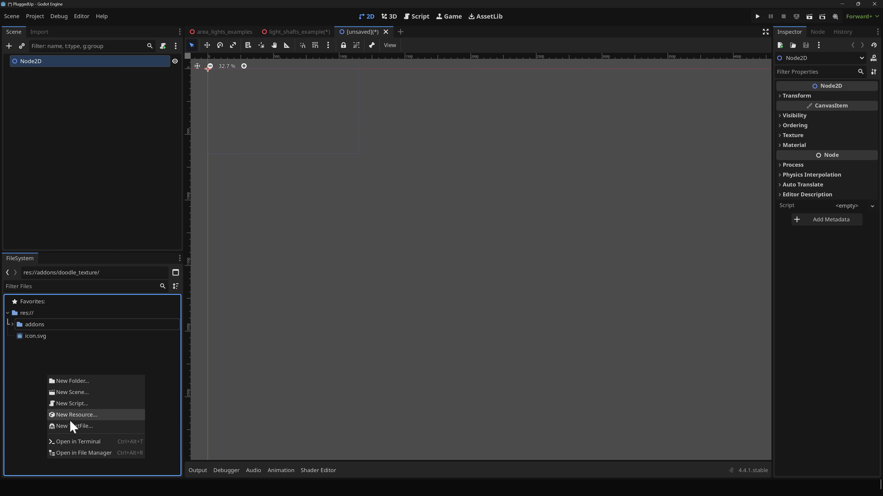
pyautogui.click(92, 417)
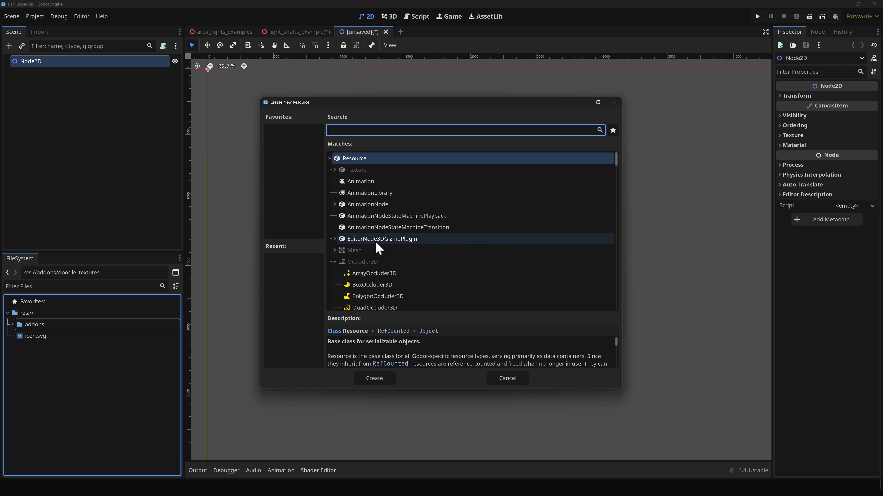
pyautogui.write('dood')
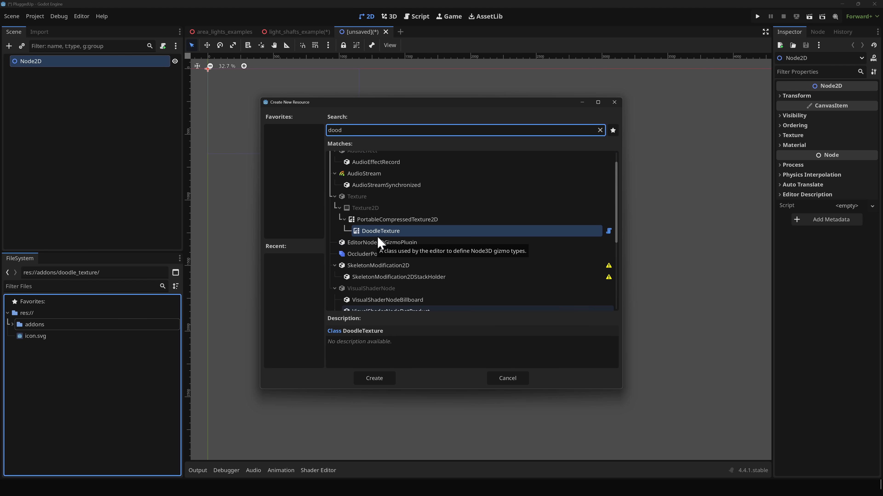
pyautogui.click(389, 232)
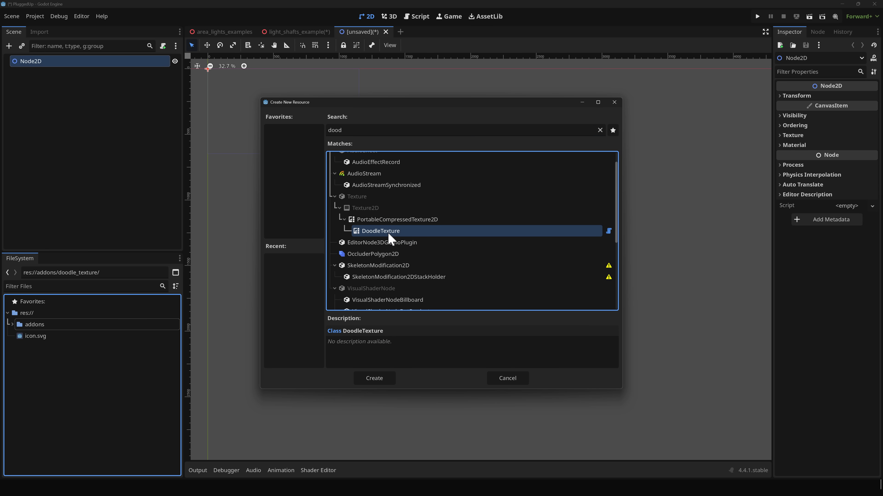
pyautogui.doubleClick(387, 232)
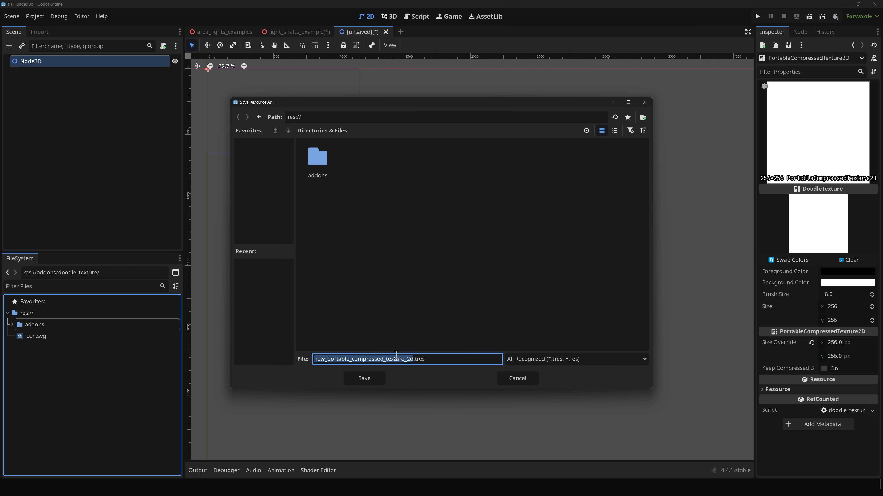
pyautogui.write('B')
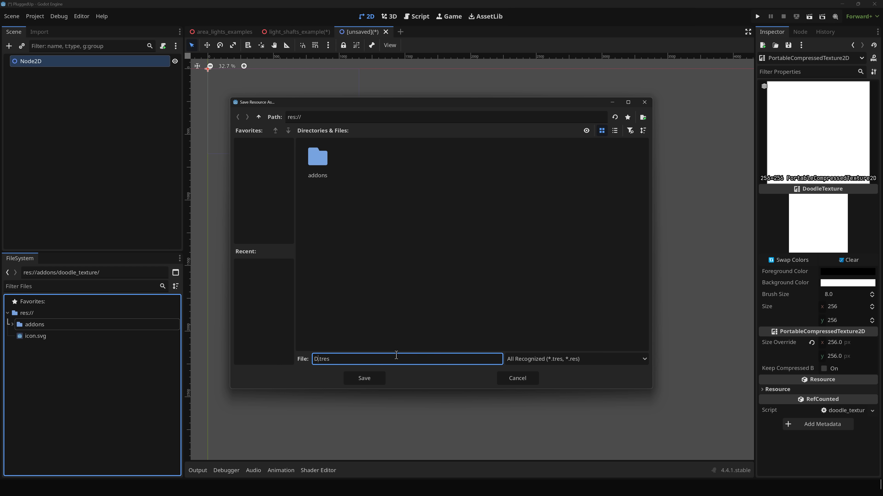
pyautogui.press('Return')
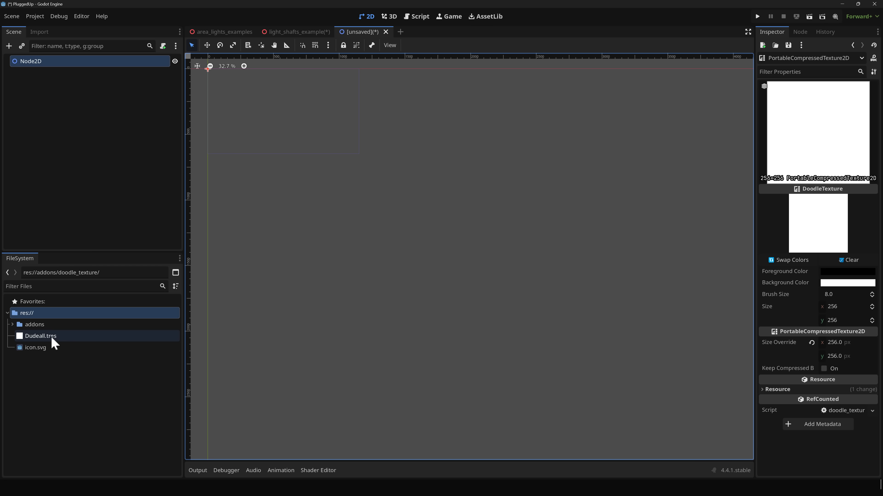
# Place Dudeall.tres in the 2D scene as a sprite under Node2D, inside the viewport frame near its left side.
pyautogui.moveTo(45, 336); pyautogui.dragTo(249, 114)
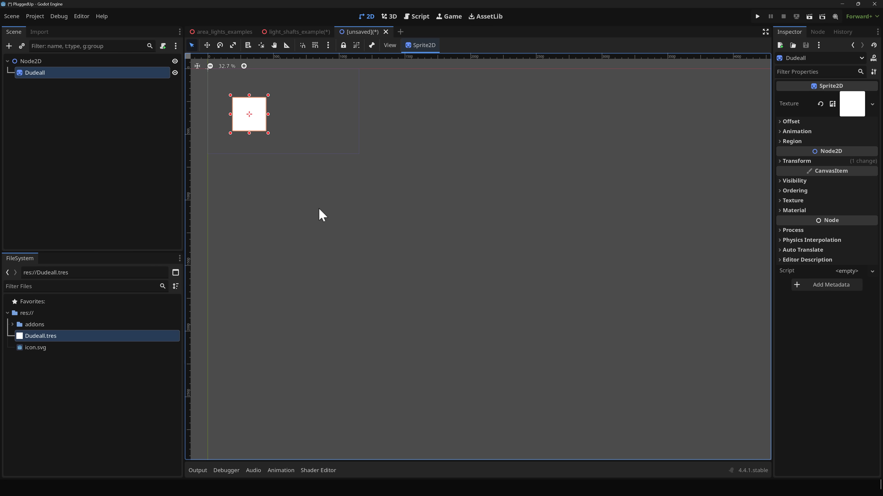
pyautogui.scroll(2, 340, 186)
pyautogui.moveTo(340, 187); pyautogui.dragTo(435, 316, button='middle')
pyautogui.scroll(4, 410, 262)
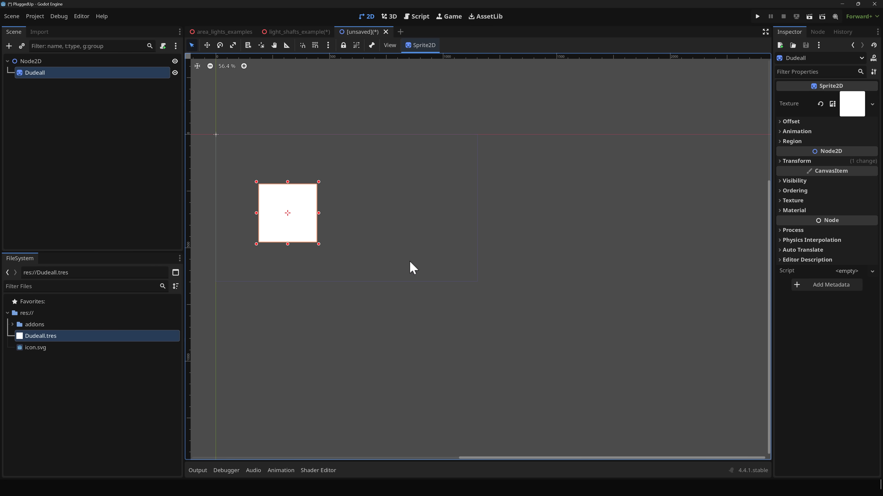
# Open the Dudeall.tres resource for editing and scribble a black freehand shape across its white canvas.
pyautogui.click(49, 339)
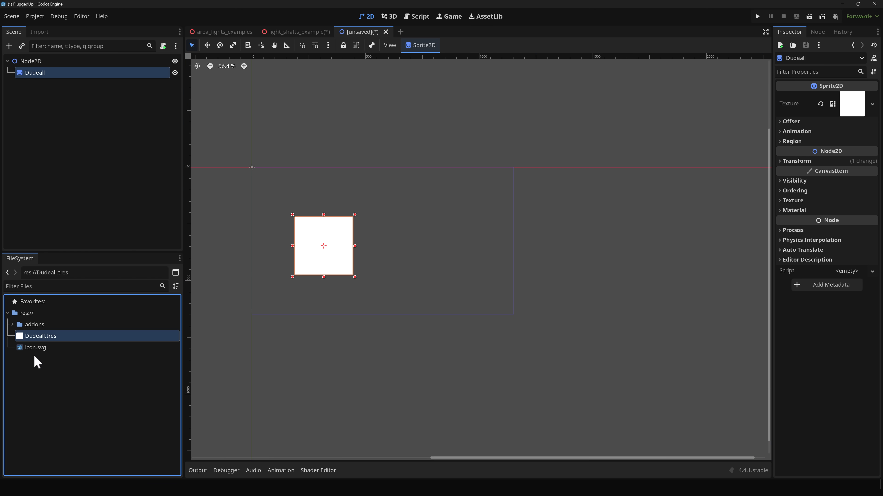
pyautogui.doubleClick(36, 336)
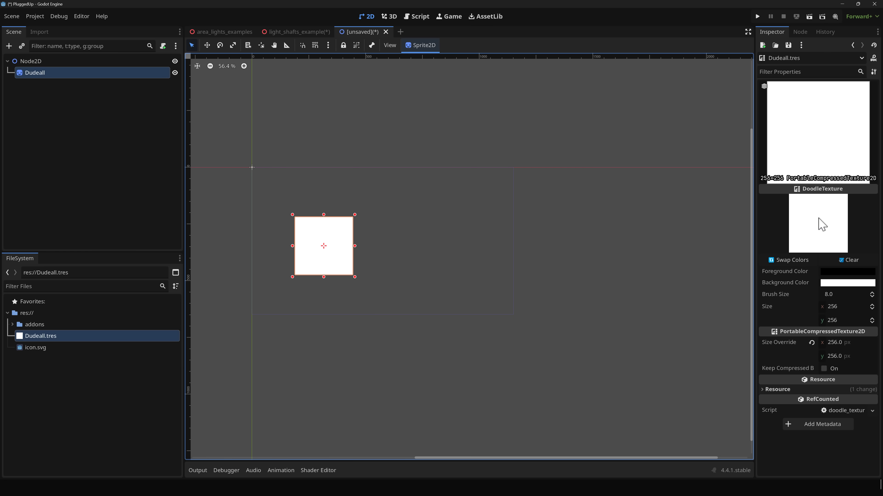
pyautogui.moveTo(802, 223)
pyautogui.mouseDown()
pyautogui.moveTo(834, 240)
pyautogui.moveTo(799, 245)
pyautogui.moveTo(834, 204)
pyautogui.moveTo(827, 258)
pyautogui.moveTo(798, 240)
pyautogui.moveTo(814, 207)
pyautogui.moveTo(822, 222)
pyautogui.mouseUp()
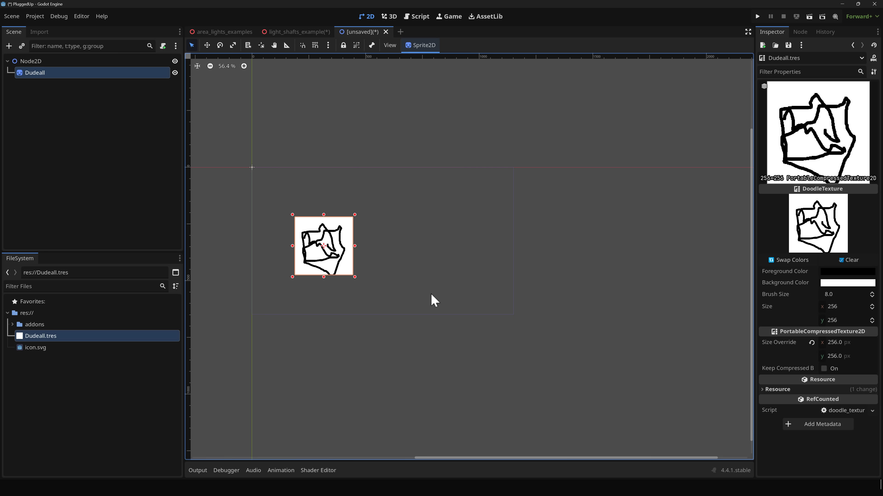
# Clear the doodle to a cyan (00ffff) background and draw a small black figure in its centre.
pyautogui.click(837, 283)
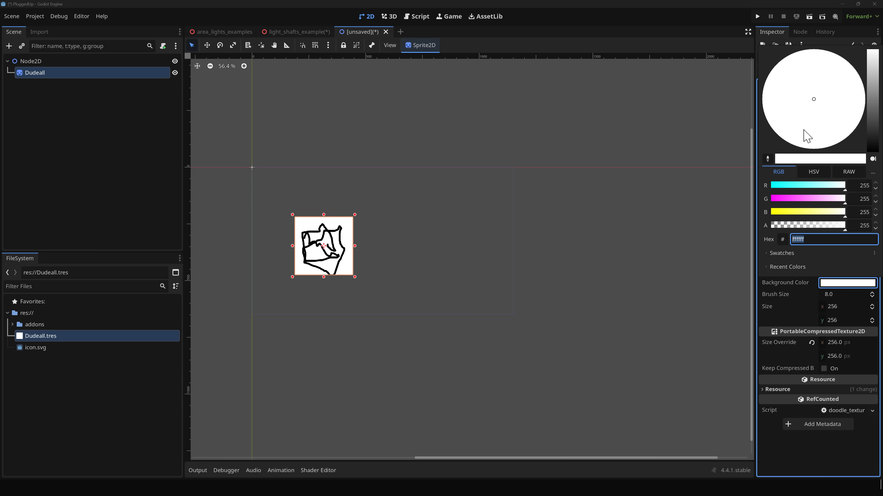
pyautogui.moveTo(797, 186); pyautogui.dragTo(768, 185)
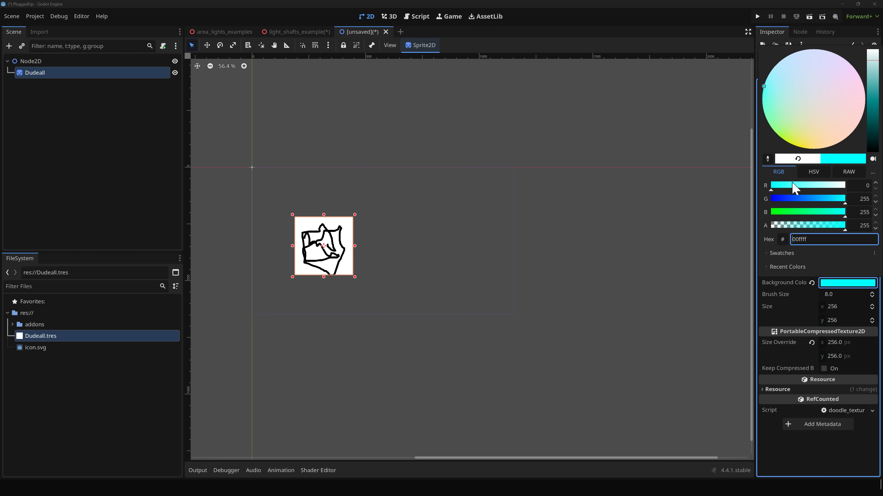
pyautogui.click(832, 290)
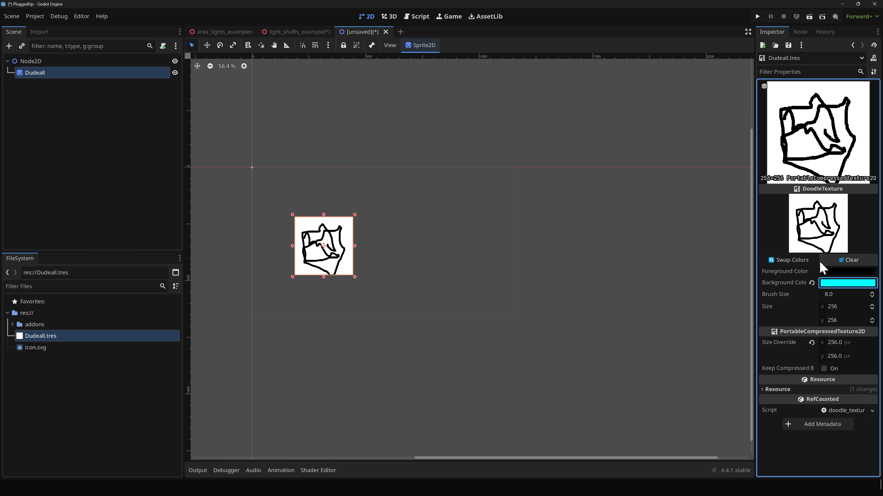
pyautogui.click(849, 261)
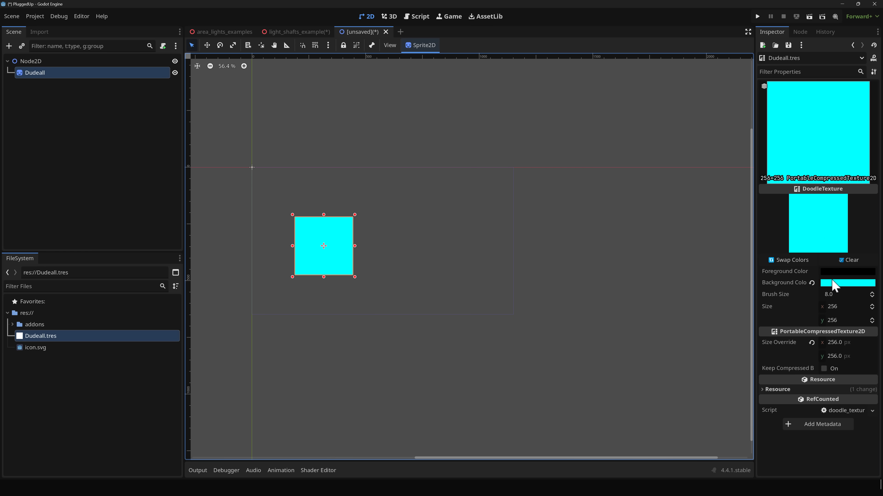
pyautogui.moveTo(821, 221); pyautogui.dragTo(823, 239)
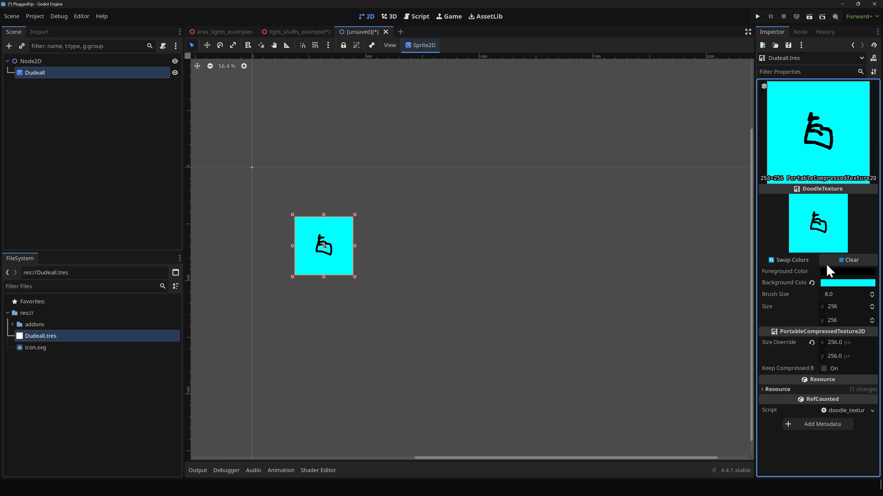
# Set the doodle's foreground color to light gray and draw a freehand stroke around and over the black figure.
pyautogui.click(833, 272)
pyautogui.moveTo(873, 118); pyautogui.dragTo(873, 52)
pyautogui.click(827, 162)
pyautogui.click(307, 247)
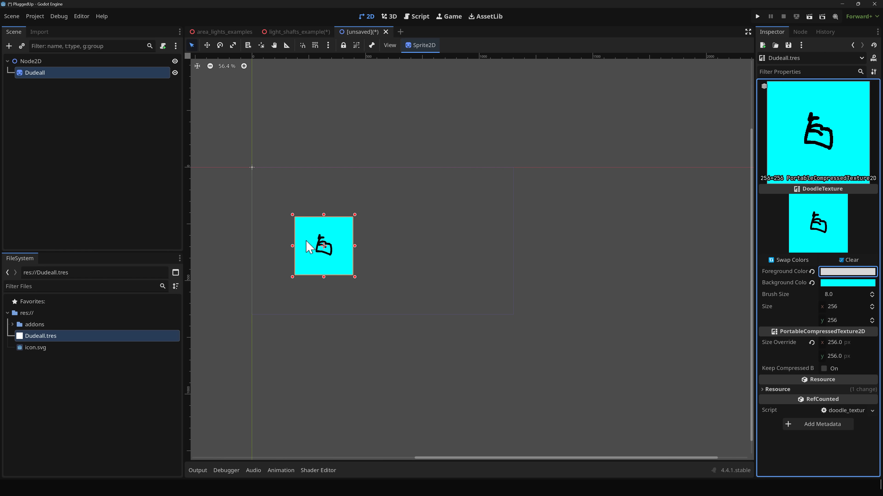
pyautogui.moveTo(801, 221)
pyautogui.mouseDown()
pyautogui.moveTo(841, 216)
pyautogui.moveTo(818, 229)
pyautogui.mouseUp()
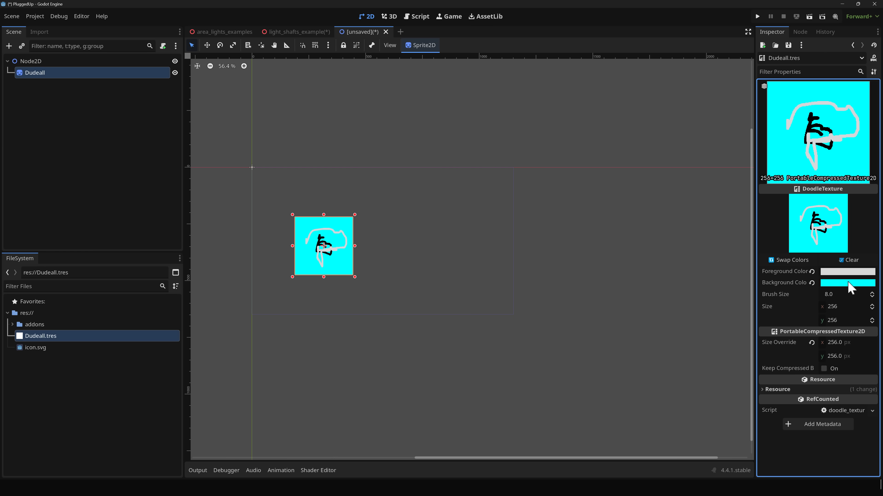
# Clear the doodle to a transparent background with alpha 0 and draw a light gray freehand shape on it.
pyautogui.click(858, 284)
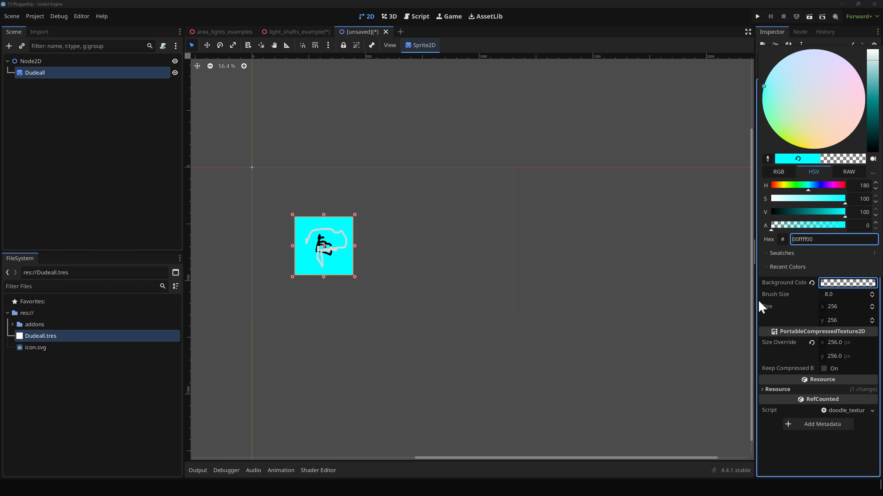
pyautogui.click(694, 267)
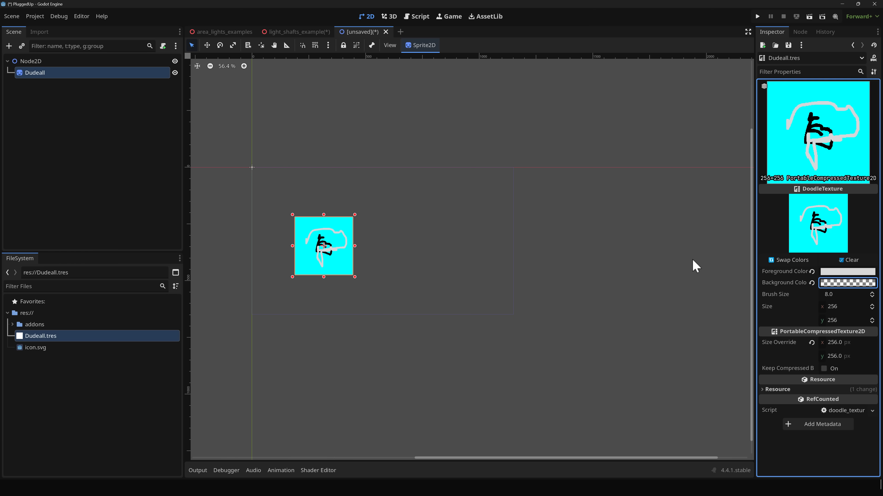
pyautogui.click(848, 260)
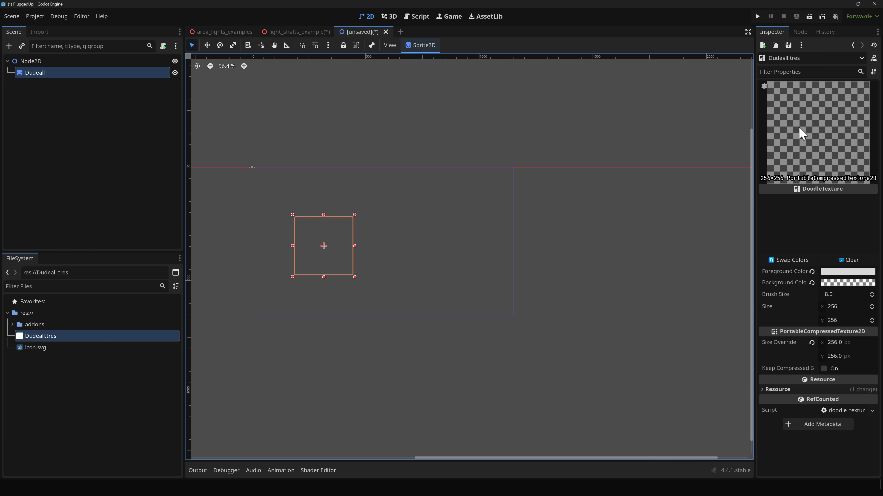
pyautogui.moveTo(796, 215); pyautogui.dragTo(799, 211)
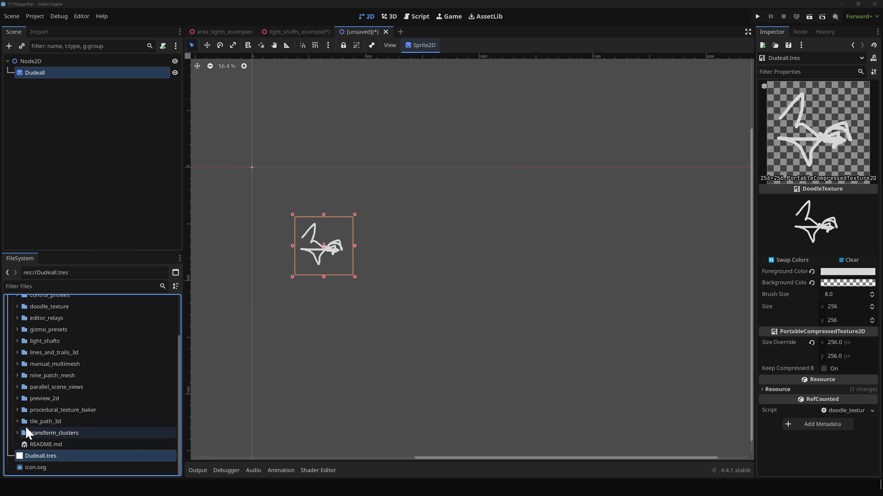
# Open tile_path_3d_examples.tscn from the tile_path_3d addon folder and bring the Tile Path Intro example into view.
pyautogui.click(18, 422)
pyautogui.scroll(-2, 41, 431)
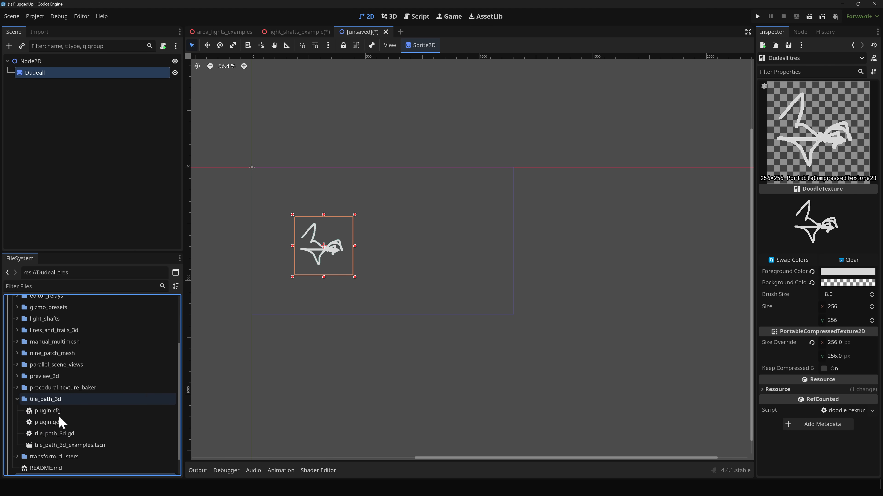
pyautogui.doubleClick(72, 422)
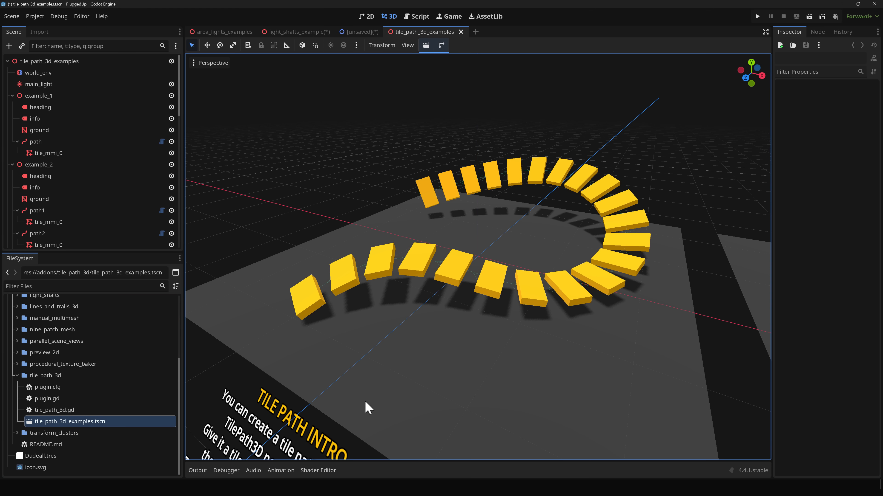
pyautogui.moveTo(602, 347); pyautogui.dragTo(661, 348, button='right')
pyautogui.press('a')
pyautogui.press('s')
pyautogui.press('a')
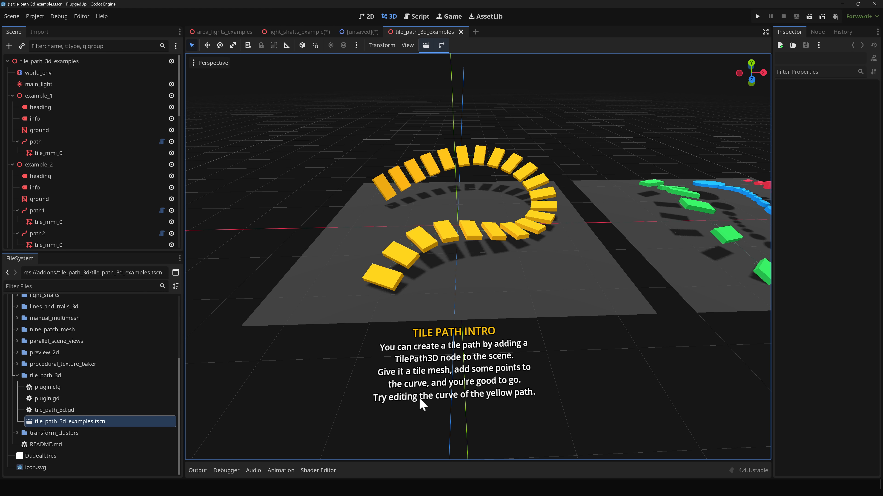
# Reshape the yellow tile path of example_1 by pulling the front handle of its right-hand curve point outward.
pyautogui.click(440, 240)
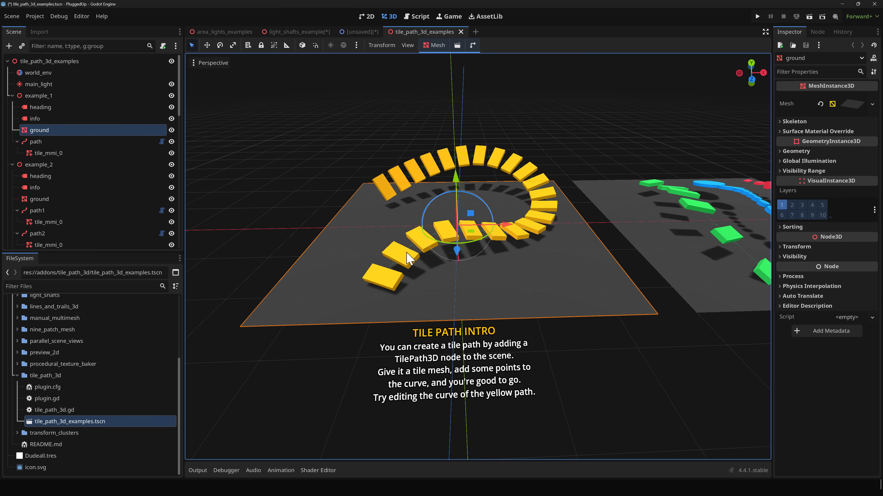
pyautogui.click(69, 142)
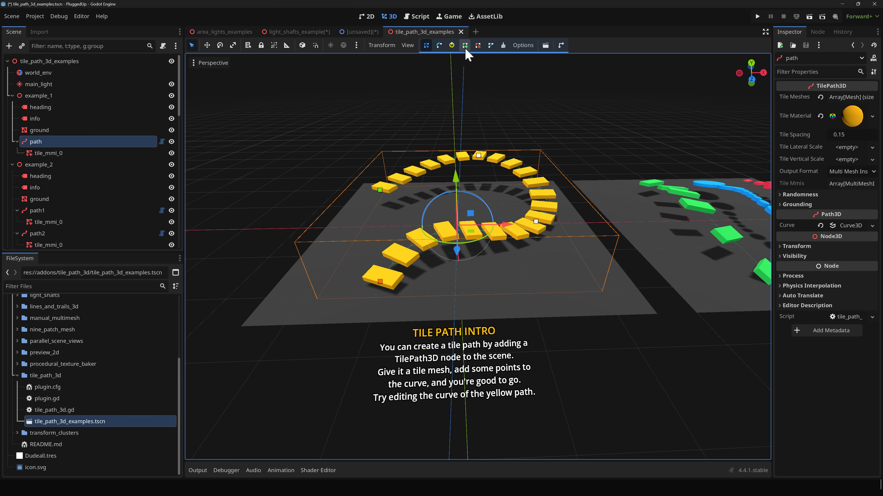
pyautogui.click(438, 46)
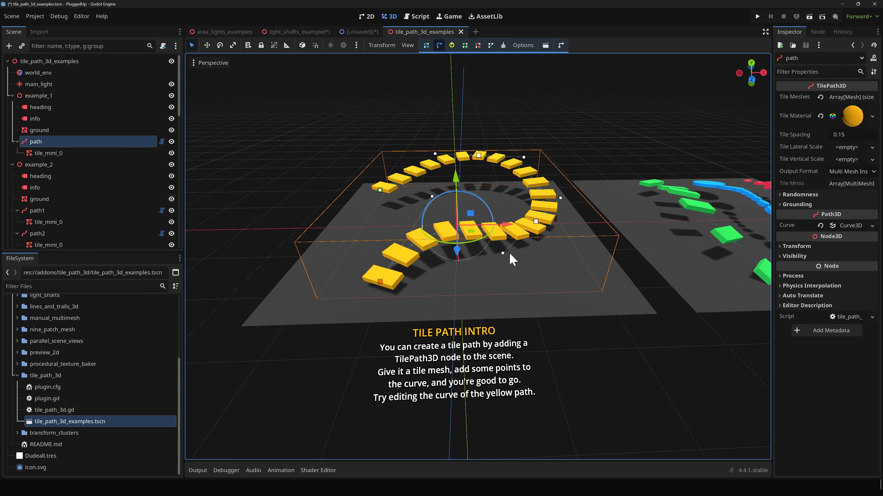
pyautogui.moveTo(502, 253); pyautogui.dragTo(556, 217)
# Examine the remaining tile path examples in the scene, including Randomness and Advanced Grounding.
pyautogui.press('d')
pyautogui.moveTo(552, 284); pyautogui.dragTo(568, 277, button='right')
pyautogui.press('w')
pyautogui.press('d')
pyautogui.press('s')
pyautogui.press('w')
pyautogui.press('d')
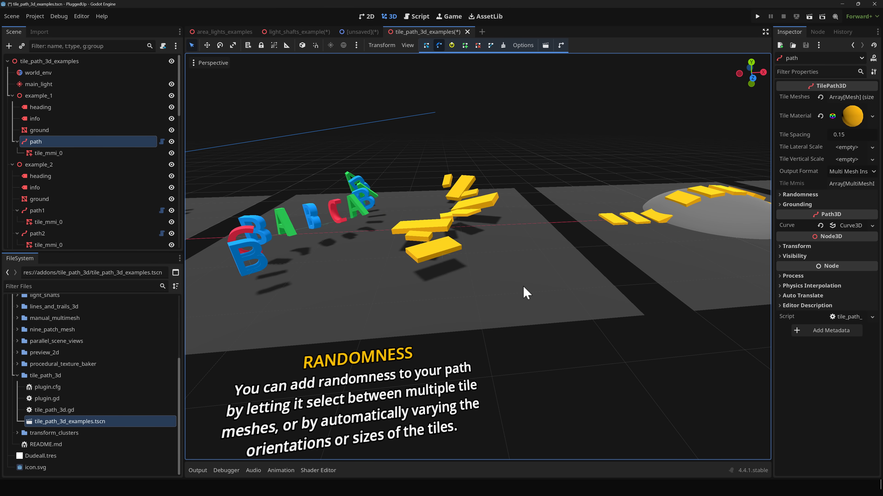
pyautogui.press('d')
pyautogui.moveTo(404, 243)
pyautogui.mouseDown(button='right')
pyautogui.moveTo(412, 240)
pyautogui.moveTo(403, 239)
pyautogui.moveTo(399, 276)
pyautogui.moveTo(386, 274)
pyautogui.moveTo(447, 258)
pyautogui.moveTo(398, 254)
pyautogui.mouseUp(button='right')
pyautogui.press('w')
pyautogui.press('e')
pyautogui.press('w')
pyautogui.press('d')
pyautogui.press('s')
pyautogui.press('d')
pyautogui.press('d')
pyautogui.press('s')
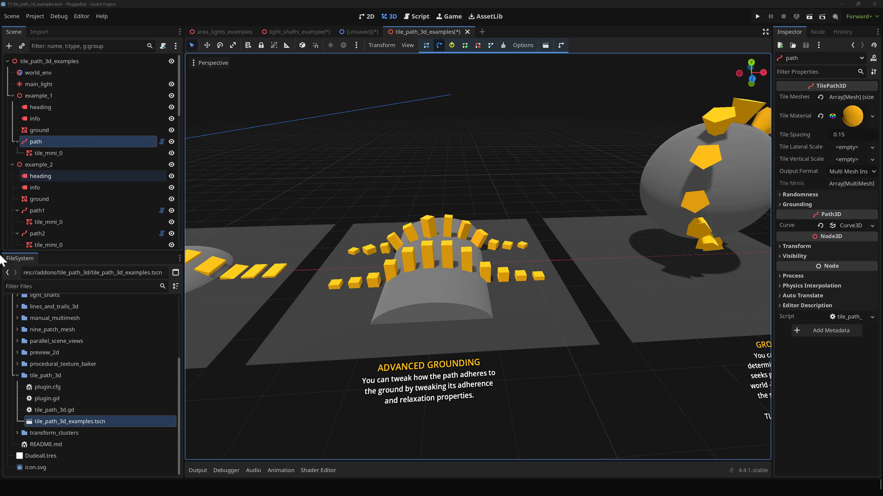
# Open lines_and_trails_3d_examples.tscn from the lines_and_trails_3d addon folder.
pyautogui.click(17, 306)
pyautogui.doubleClick(56, 318)
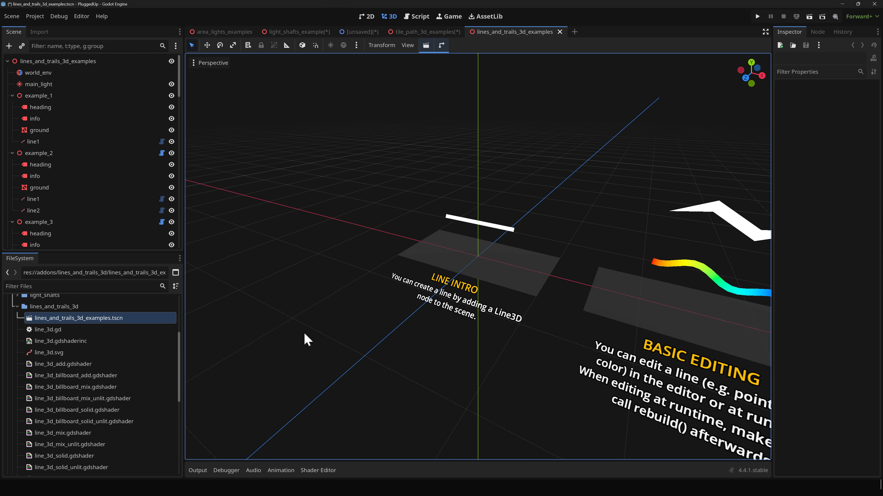
# Examine the line examples one after another, from Line Intro and Basic Editing through to Textures.
pyautogui.press('s')
pyautogui.moveTo(494, 294); pyautogui.dragTo(540, 292, button='right')
pyautogui.press('w')
pyautogui.press('a')
pyautogui.press('w')
pyautogui.press('s')
pyautogui.moveTo(434, 299)
pyautogui.mouseDown(button='right')
pyautogui.moveTo(434, 272)
pyautogui.moveTo(468, 296)
pyautogui.moveTo(436, 294)
pyautogui.moveTo(435, 284)
pyautogui.mouseUp(button='right')
pyautogui.press('w')
pyautogui.press('s')
pyautogui.press('s')
pyautogui.press('d')
pyautogui.press('d')
pyautogui.press('d')
pyautogui.press('d')
pyautogui.press('d')
pyautogui.press('w')
pyautogui.press('s')
pyautogui.press('d')
pyautogui.press('d')
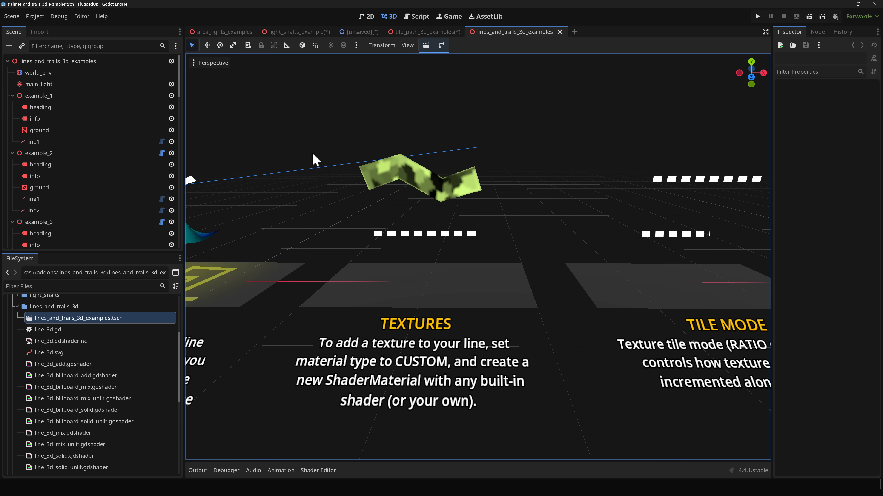
# Examine the line and trail examples from Tile Mode through Trail Intro and Limit Mode to Pin Texture.
pyautogui.press('d')
pyautogui.moveTo(421, 212); pyautogui.dragTo(422, 209, button='right')
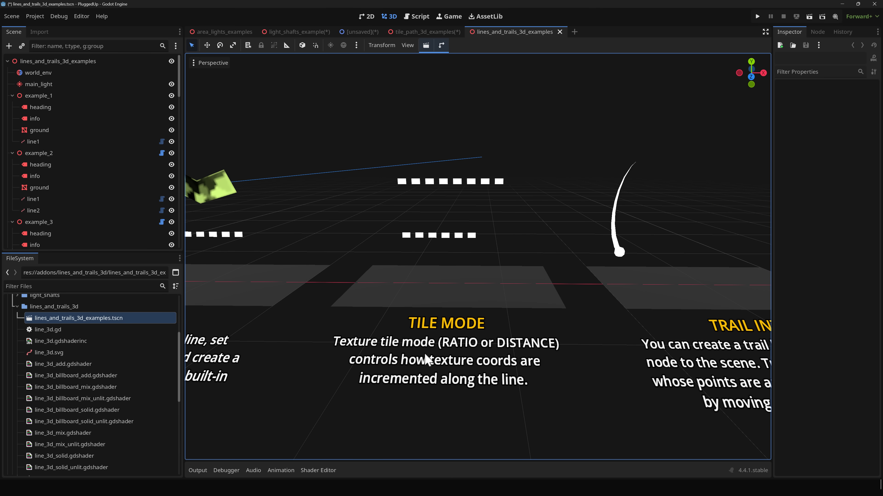
pyautogui.press('d')
pyautogui.moveTo(479, 348); pyautogui.dragTo(448, 362, button='right')
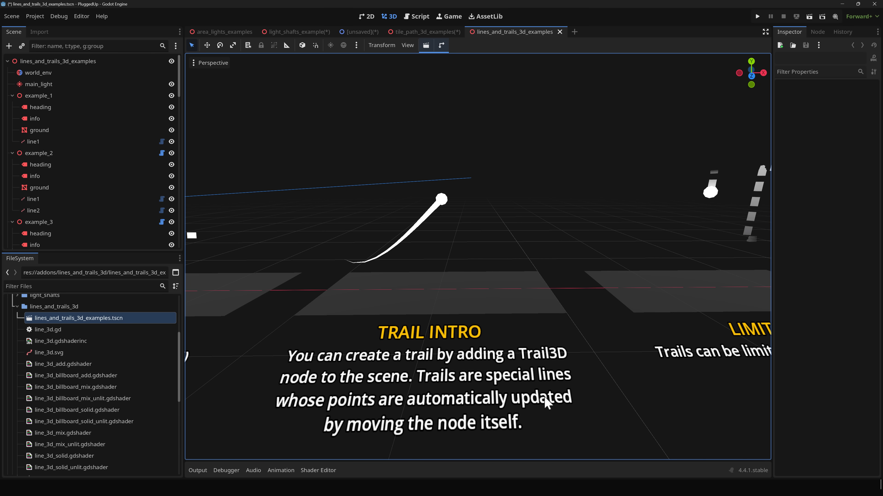
pyautogui.press('d')
pyautogui.moveTo(340, 202); pyautogui.dragTo(344, 195, button='right')
pyautogui.press('a')
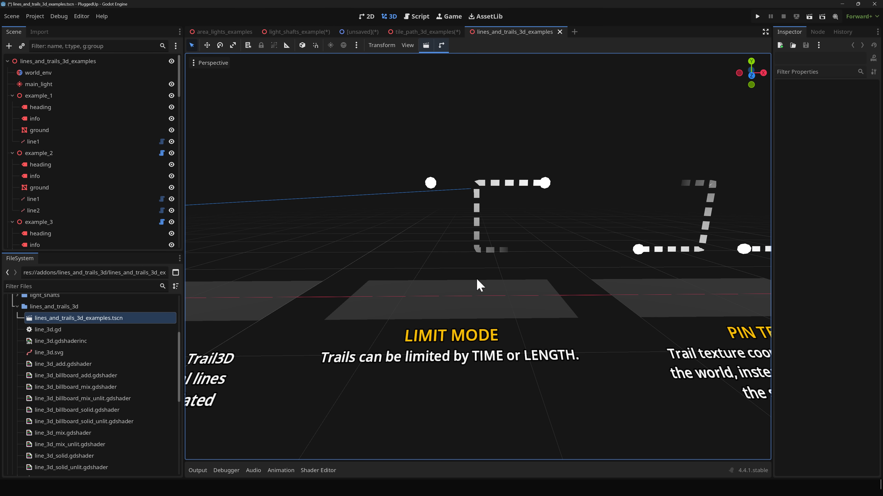
pyautogui.press('d')
pyautogui.moveTo(494, 371); pyautogui.dragTo(493, 371, button='right')
pyautogui.press('w')
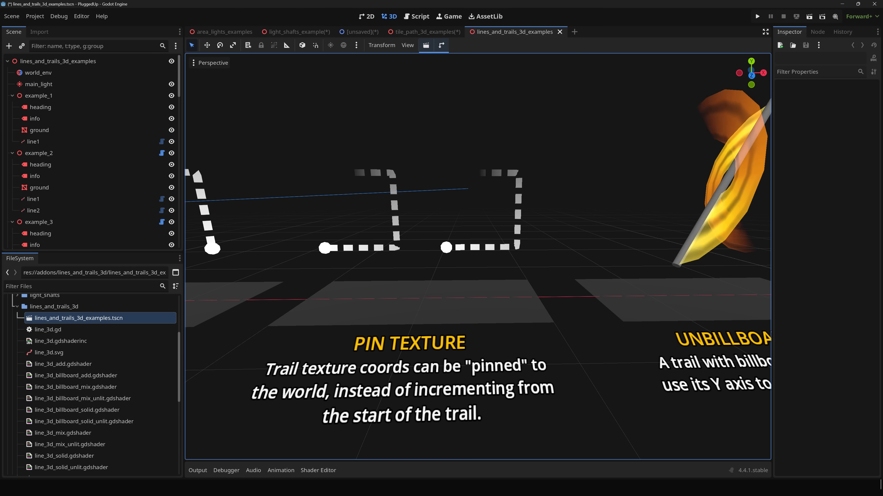
# Examine the Unbillboarded Trail example and the sharp corners tip, and return to the Line Intro example.
pyautogui.press('d')
pyautogui.moveTo(493, 372); pyautogui.dragTo(494, 371, button='right')
pyautogui.press('d')
pyautogui.press('a')
pyautogui.press('d')
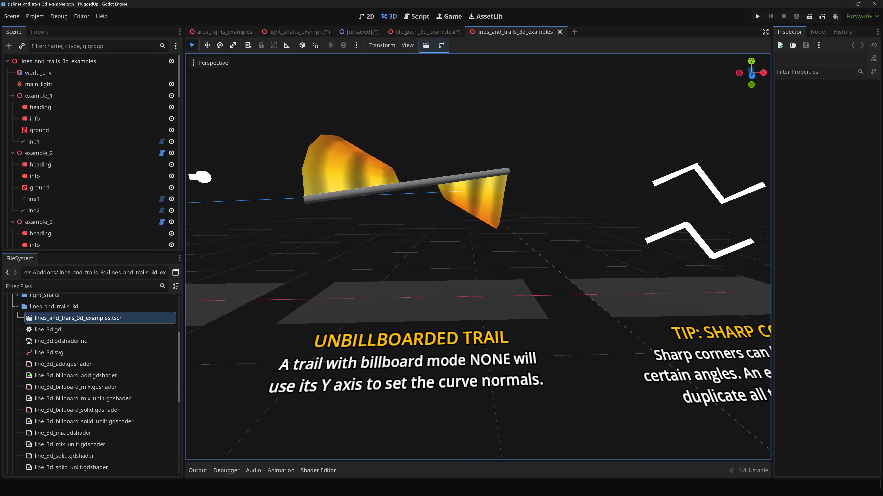
pyautogui.press('d')
pyautogui.press('d')
pyautogui.press('s')
pyautogui.moveTo(477, 256)
pyautogui.mouseDown(button='right')
pyautogui.moveTo(368, 257)
pyautogui.moveTo(473, 259)
pyautogui.moveTo(475, 245)
pyautogui.moveTo(475, 262)
pyautogui.mouseUp(button='right')
pyautogui.press('w')
pyautogui.press('a')
pyautogui.press('s')
pyautogui.press('a')
pyautogui.press('w')
pyautogui.press('w')
pyautogui.press('a')
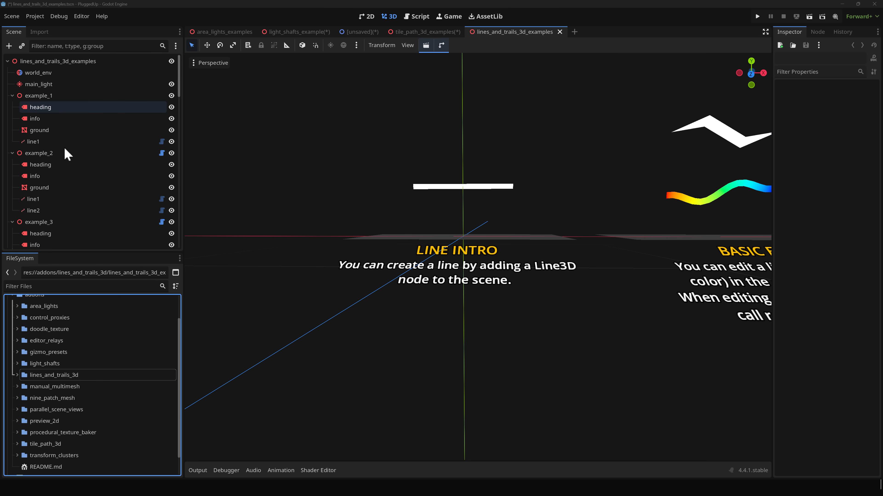
# Open editor_relays_example.tscn from the editor_relays addon folder and run the project with it.
pyautogui.click(19, 341)
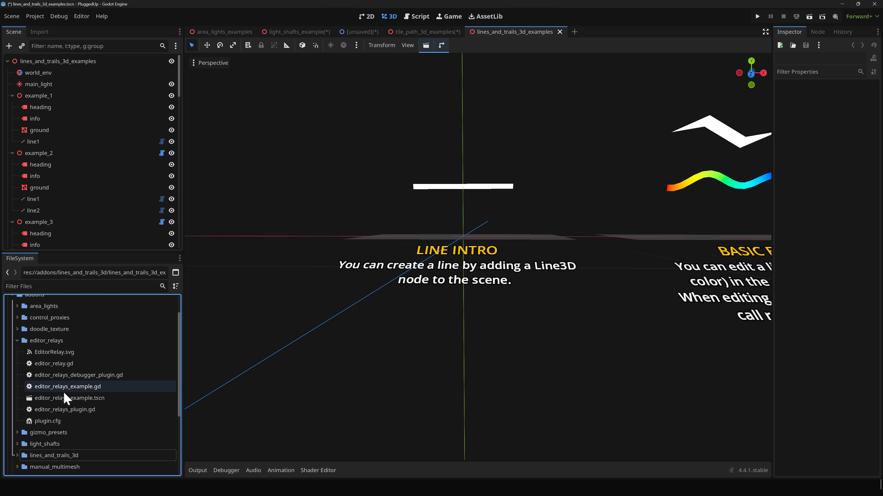
pyautogui.doubleClick(86, 398)
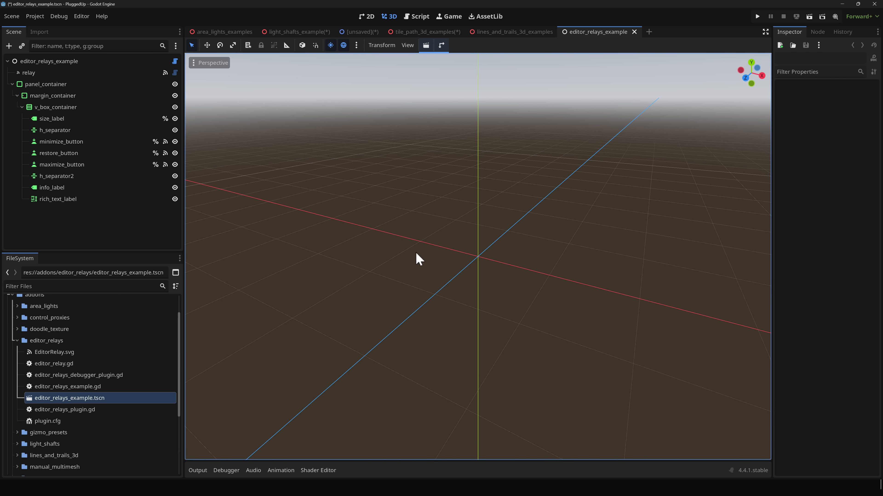
pyautogui.click(757, 17)
pyautogui.click(505, 260)
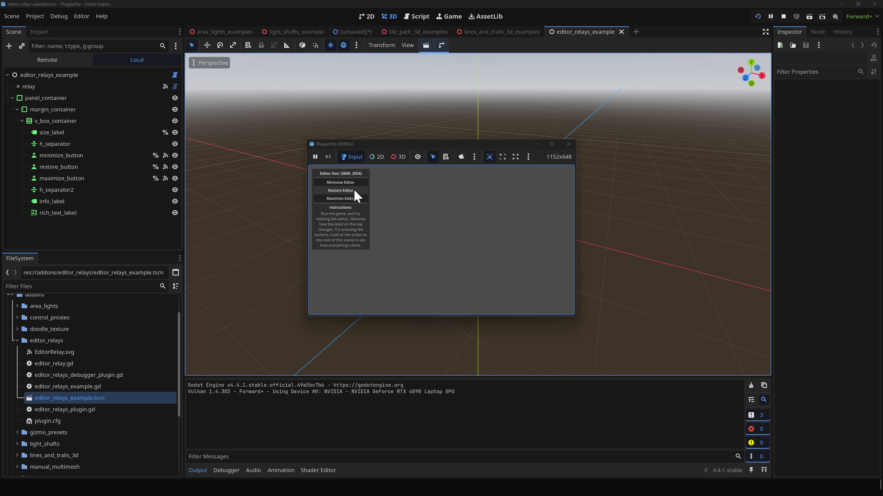
# Test minimizing, restoring and maximizing the editor from the running example, and stop the run.
pyautogui.click(350, 183)
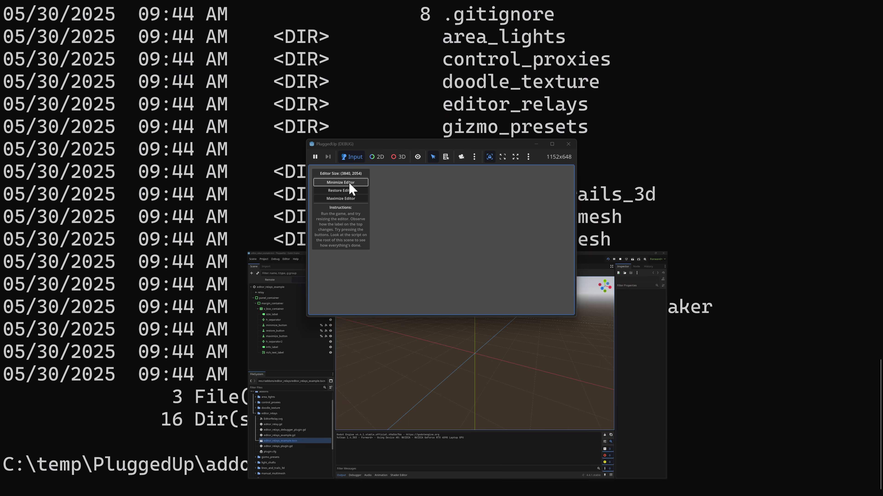
pyautogui.click(352, 197)
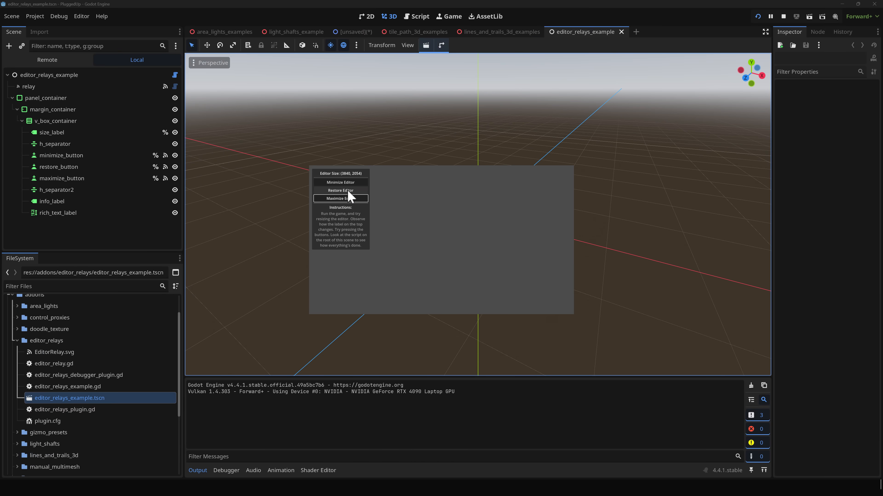
pyautogui.click(349, 191)
pyautogui.click(351, 199)
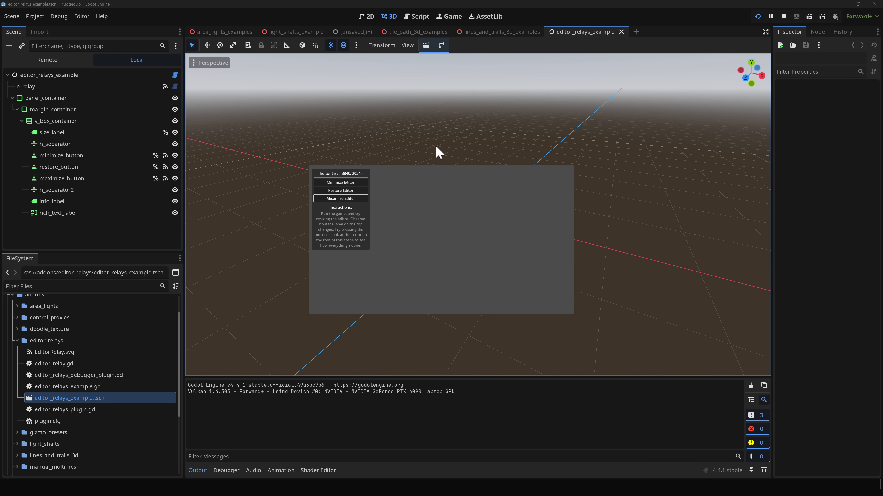
pyautogui.click(549, 153)
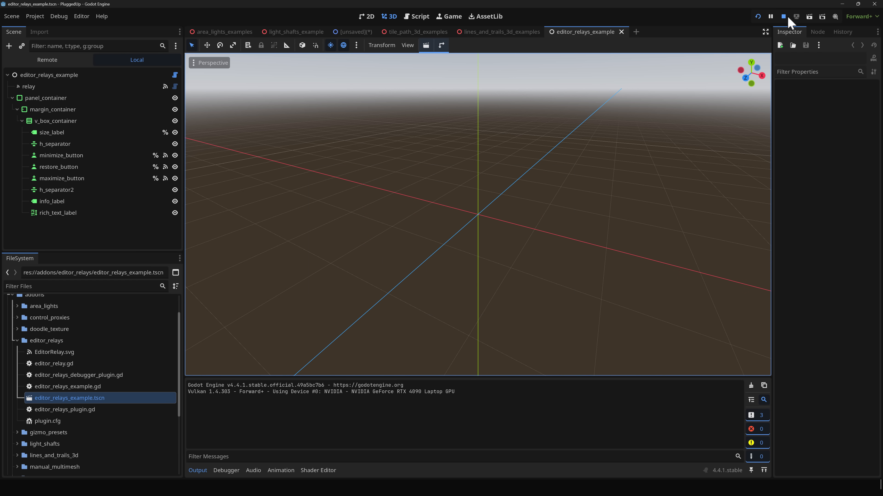
pyautogui.click(784, 17)
# Split the 3D workspace into the standard 3 Viewports layout.
pyautogui.scroll(-5, 90, 382)
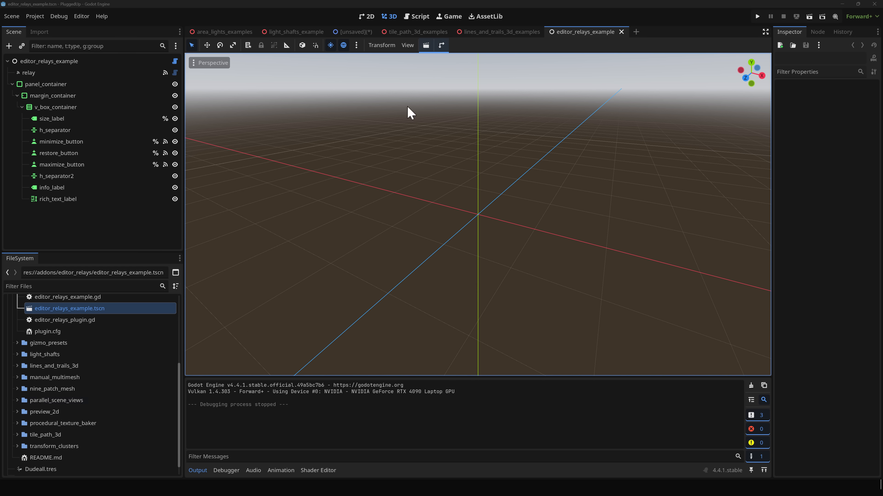
pyautogui.click(407, 45)
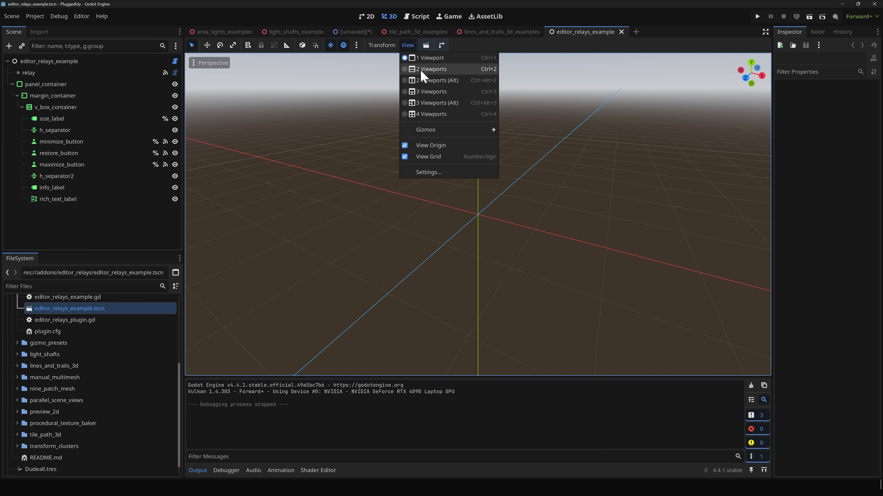
pyautogui.click(429, 91)
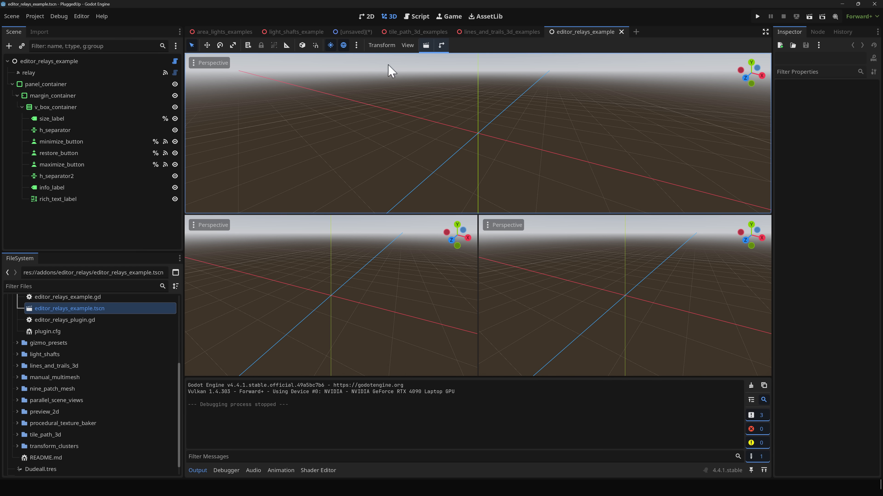
# Assign area_lights_examples.tscn from the area_lights addon folder to the first parallel scene view.
pyautogui.click(426, 45)
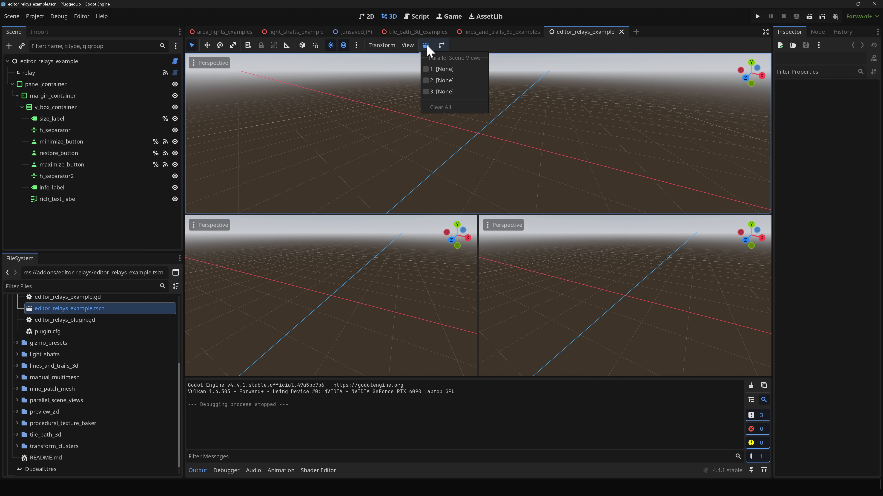
pyautogui.click(435, 70)
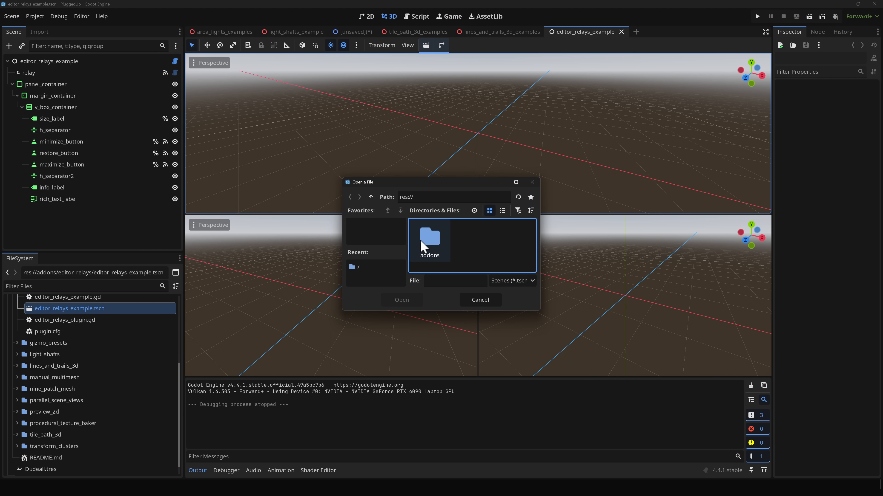
pyautogui.doubleClick(430, 243)
pyautogui.doubleClick(425, 240)
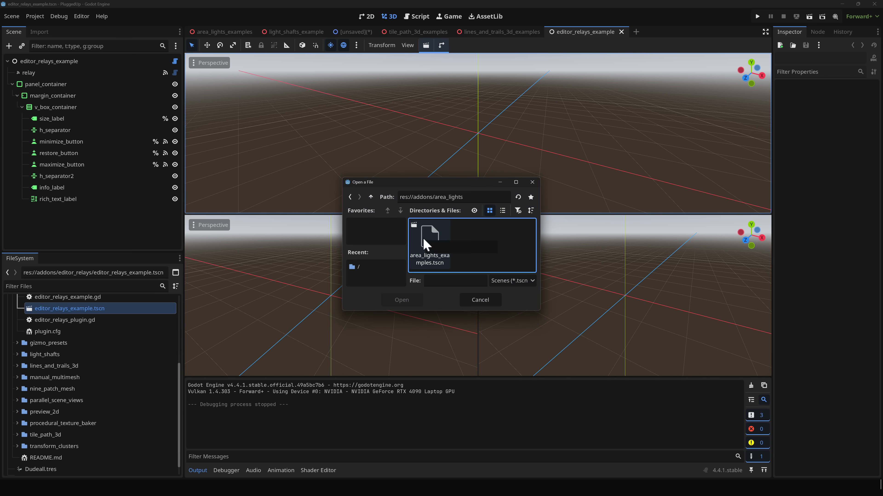
pyautogui.doubleClick(424, 243)
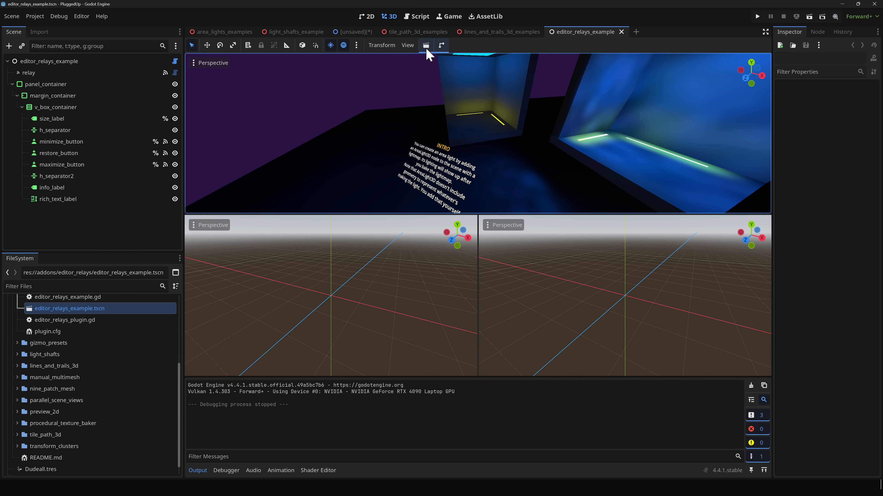
# Assign light_shafts_example.tscn from the light_shafts addon folder to the second parallel scene view.
pyautogui.click(438, 47)
pyautogui.click(433, 80)
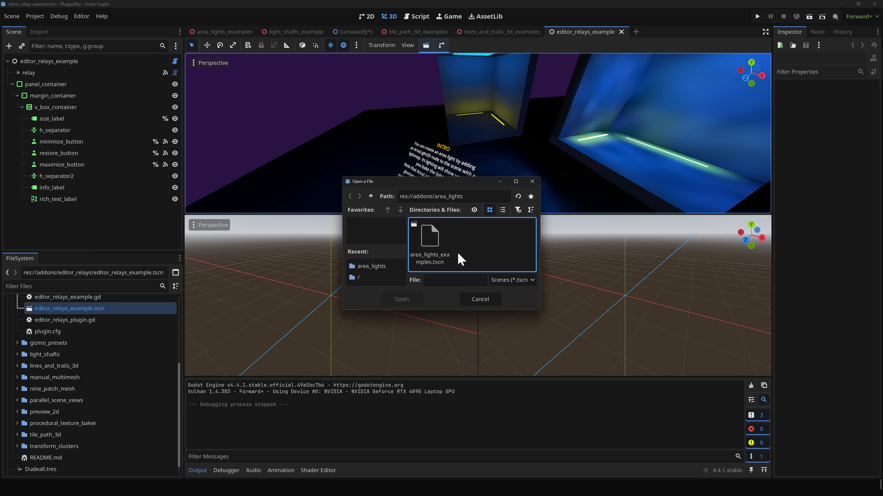
pyautogui.click(370, 196)
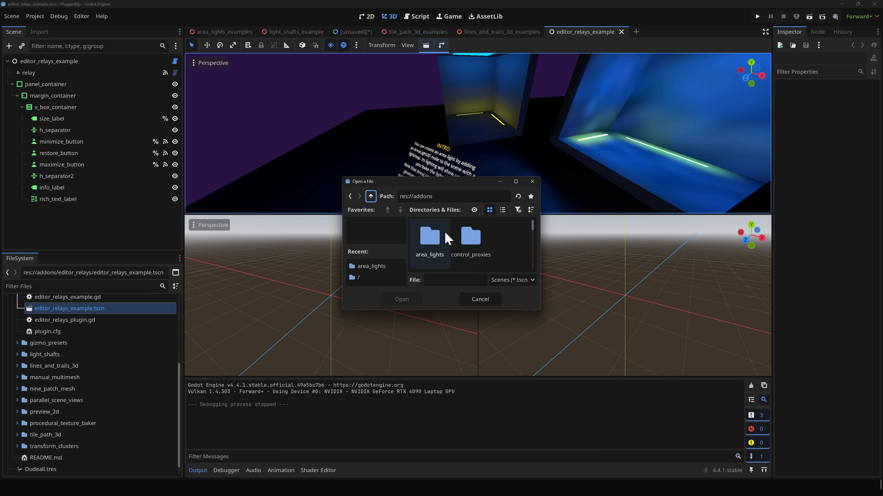
pyautogui.scroll(-4, 464, 240)
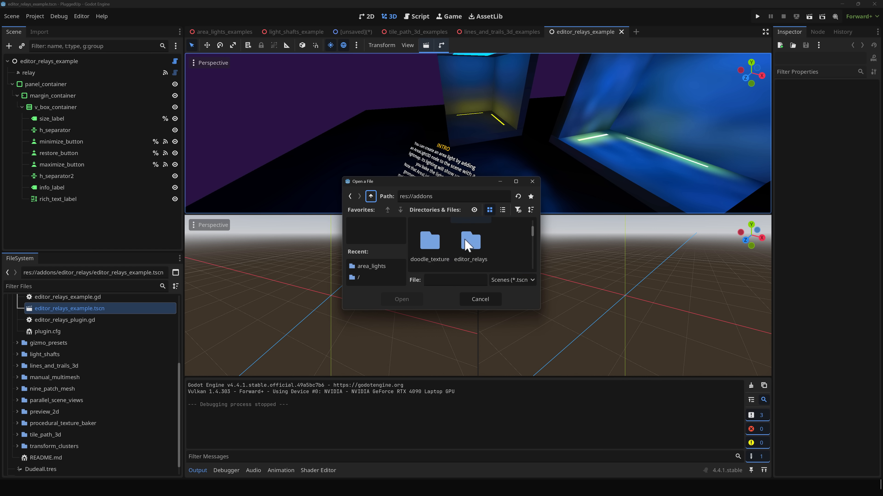
pyautogui.scroll(-2, 464, 240)
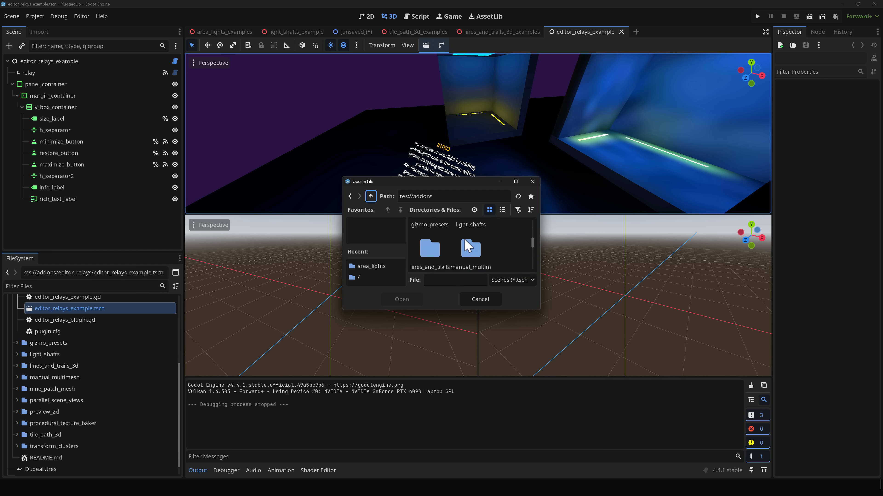
pyautogui.doubleClick(475, 228)
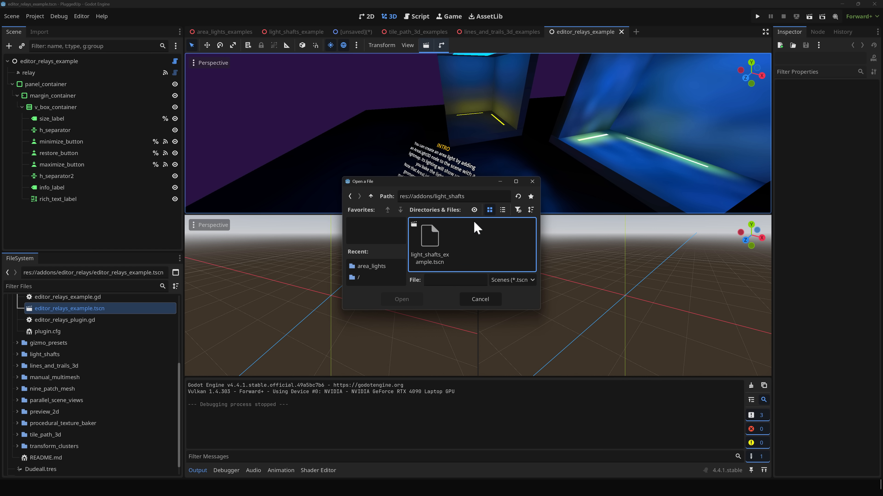
pyautogui.doubleClick(427, 247)
pyautogui.scroll(-4, 377, 326)
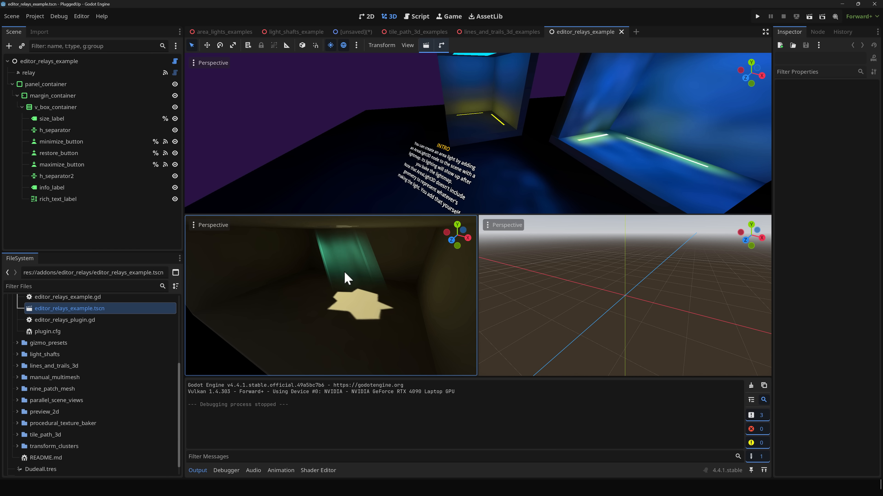
pyautogui.press('a')
pyautogui.moveTo(473, 136); pyautogui.dragTo(510, 215, button='right')
# Assign lines_and_trails_3d_examples.tscn to the third parallel scene view and frame its row of examples.
pyautogui.click(426, 46)
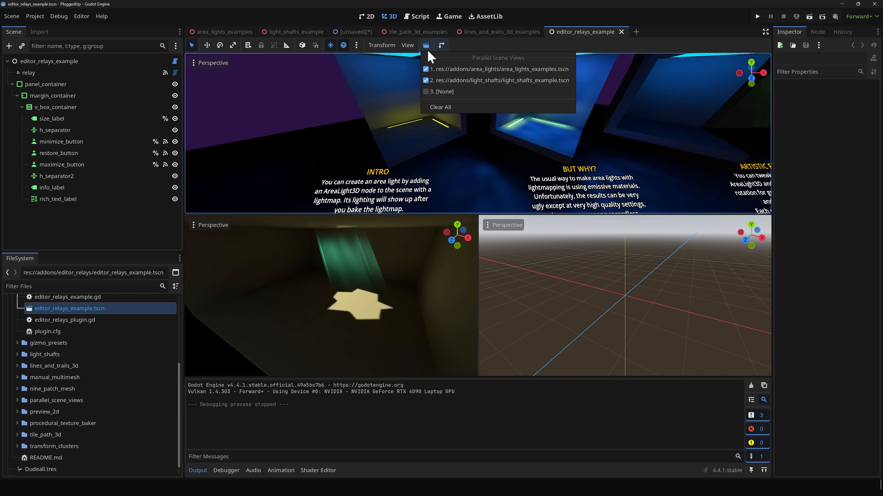
pyautogui.click(440, 91)
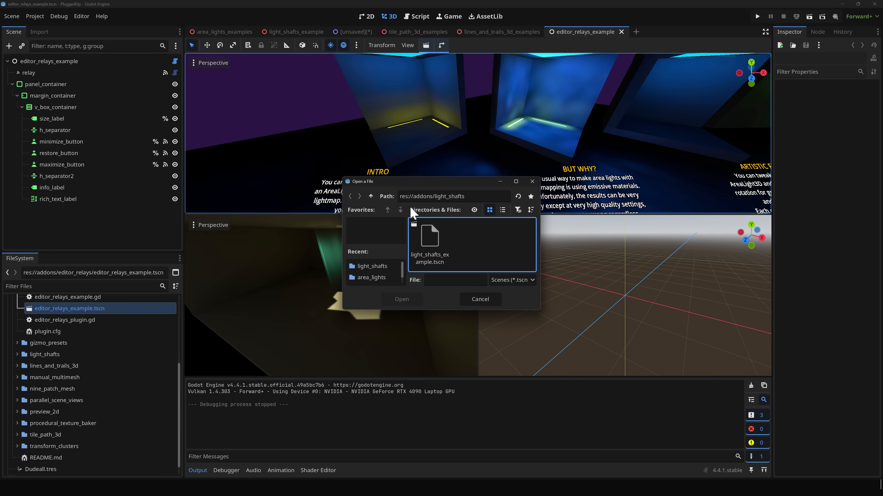
pyautogui.click(370, 196)
pyautogui.scroll(-1, 460, 252)
pyautogui.scroll(-5, 461, 252)
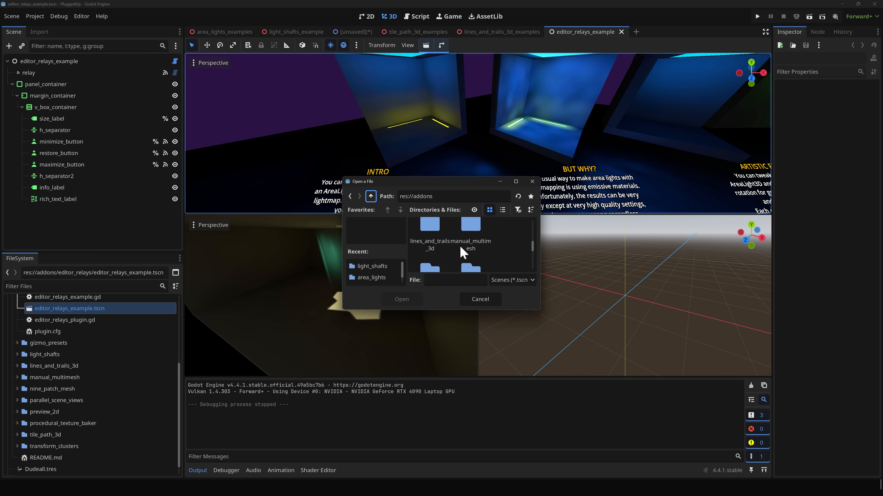
pyautogui.doubleClick(429, 228)
pyautogui.click(431, 234)
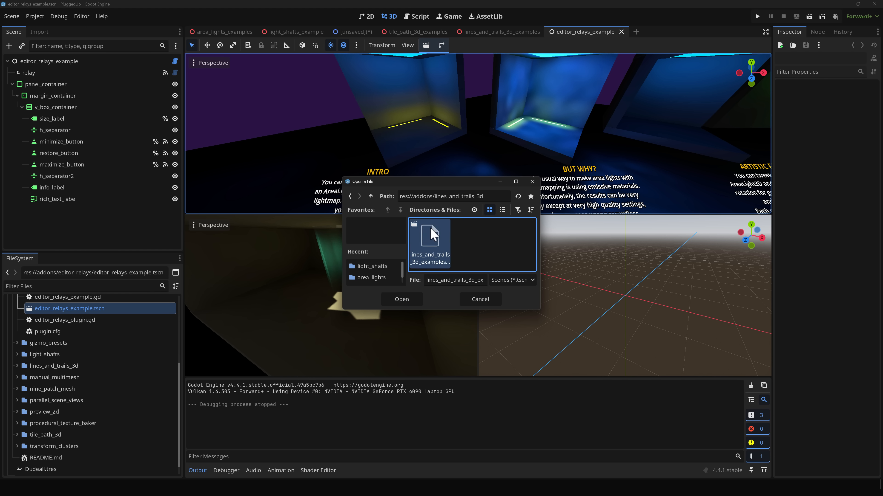
pyautogui.doubleClick(431, 234)
pyautogui.moveTo(624, 295); pyautogui.dragTo(583, 342, button='right')
pyautogui.press('d')
pyautogui.press('s')
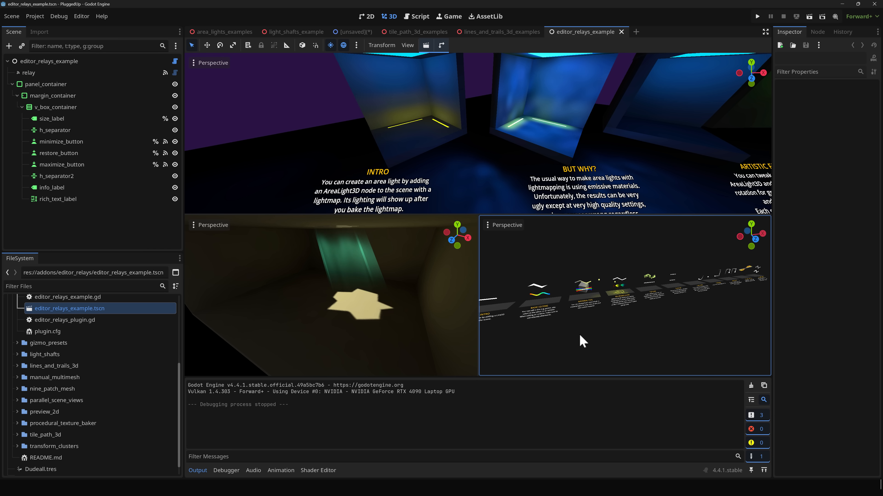
# Hide the output log and collapse the editor_relays folder in the project's file tree.
pyautogui.click(198, 470)
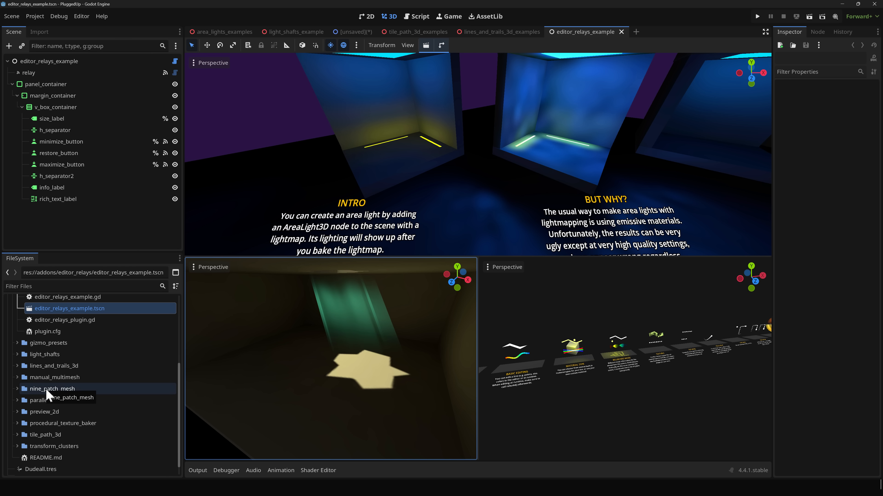
pyautogui.scroll(-1, 112, 413)
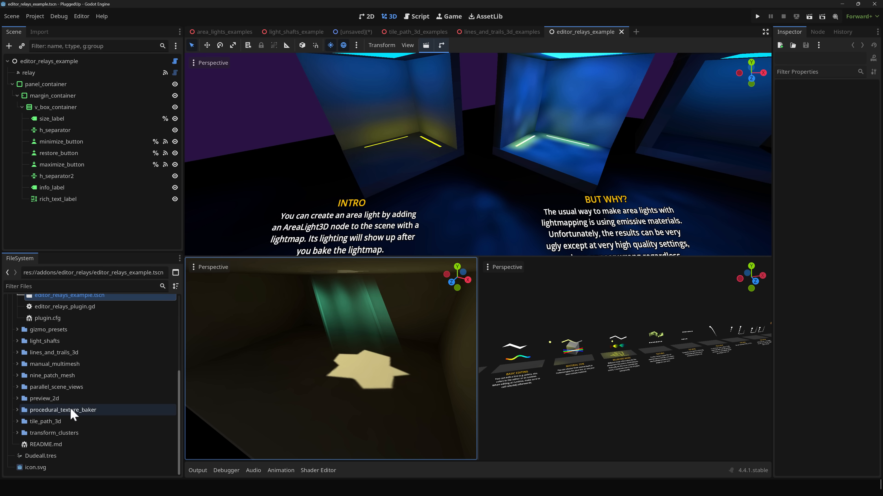
pyautogui.scroll(6, 66, 428)
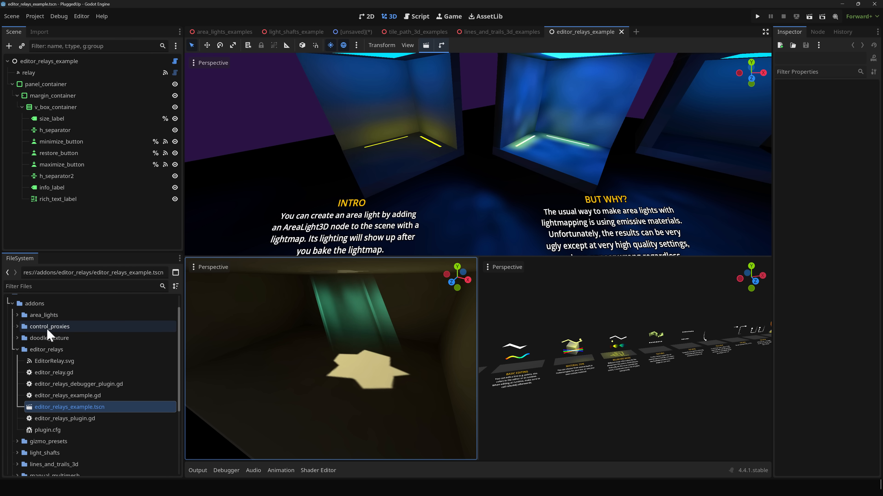
pyautogui.click(17, 350)
pyautogui.scroll(-2, 69, 386)
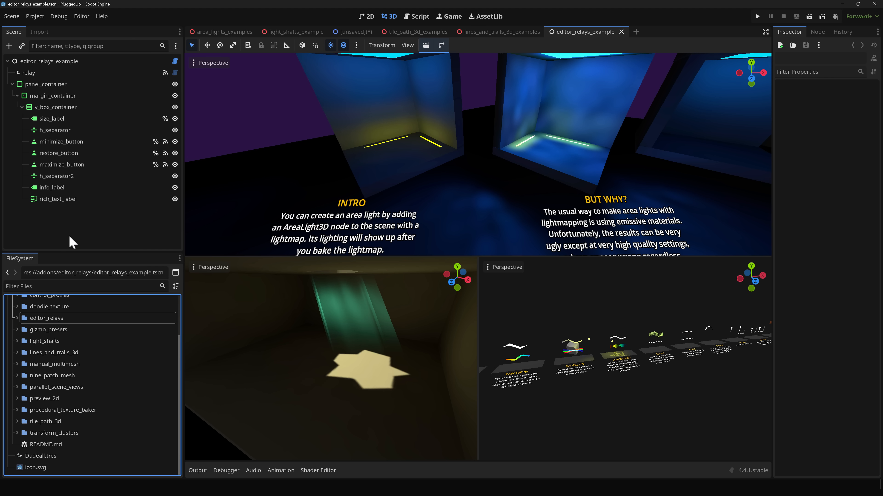
# Switch to the browser and look through the addon folders in the cozy-cube-godot-addons GitHub repository at a larger zoom.
pyautogui.hotkey('alt', 'Tab')
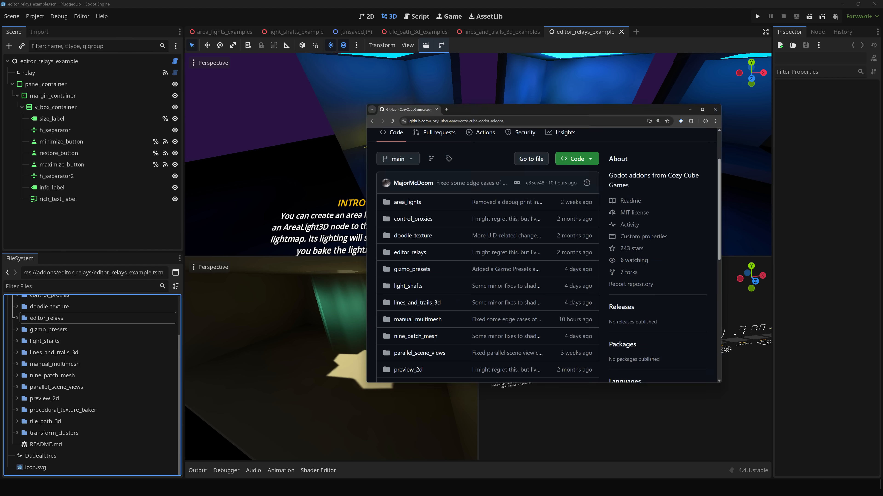
pyautogui.doubleClick(570, 19)
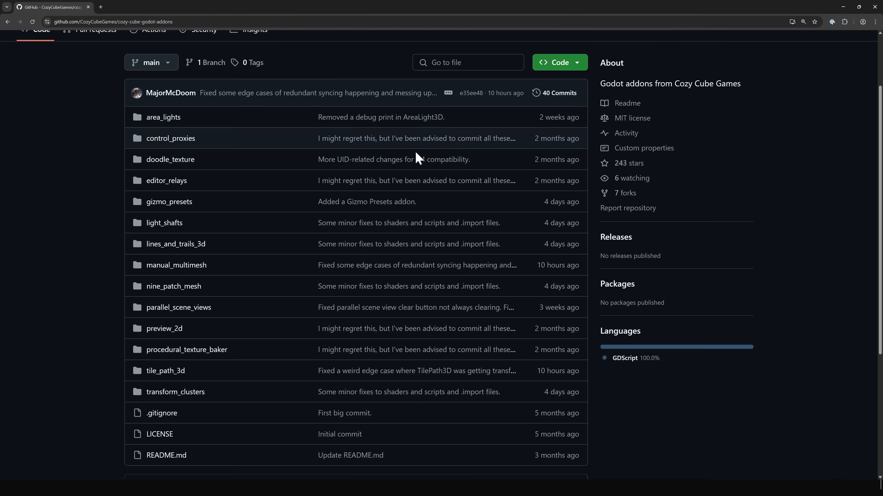
pyautogui.keyDown('ctrl'); pyautogui.scroll(2, 710, 176); pyautogui.keyUp('ctrl')
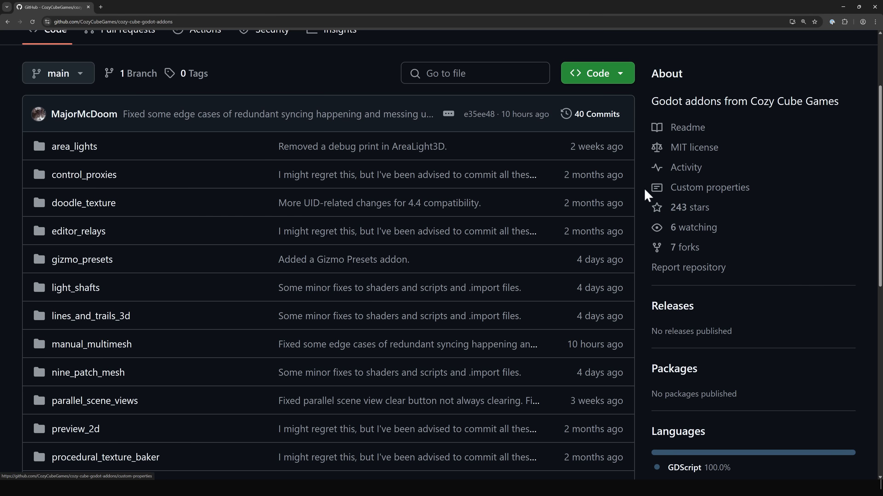
pyautogui.scroll(-2, 127, 334)
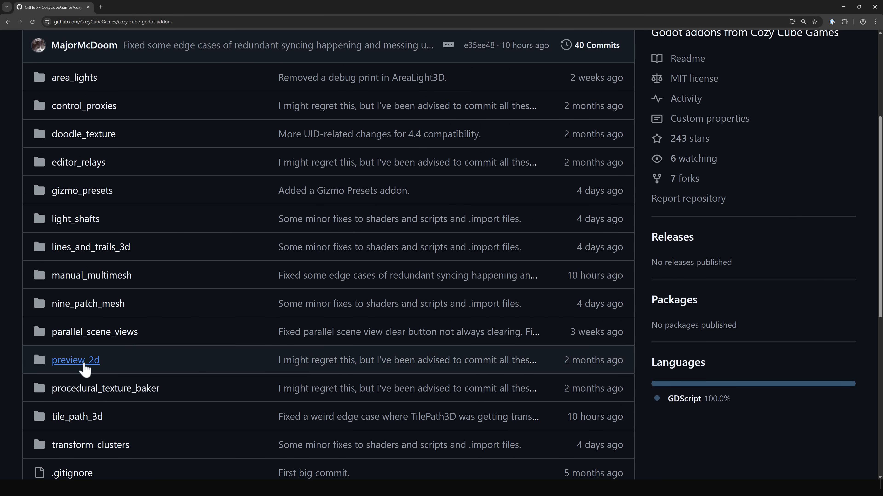
pyautogui.scroll(-1, 69, 365)
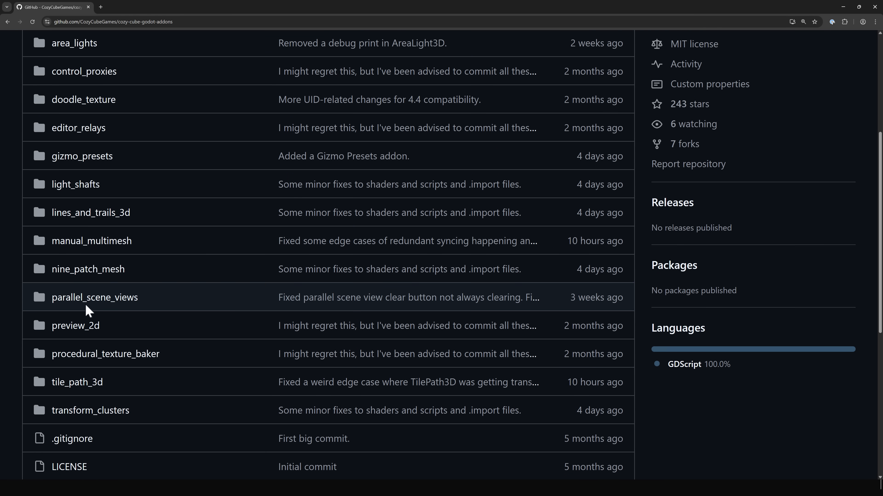
# Return to the Godot editor and apply the gizmo preset that makes every 3D gizmo type visible.
pyautogui.hotkey('alt', 'Tab')
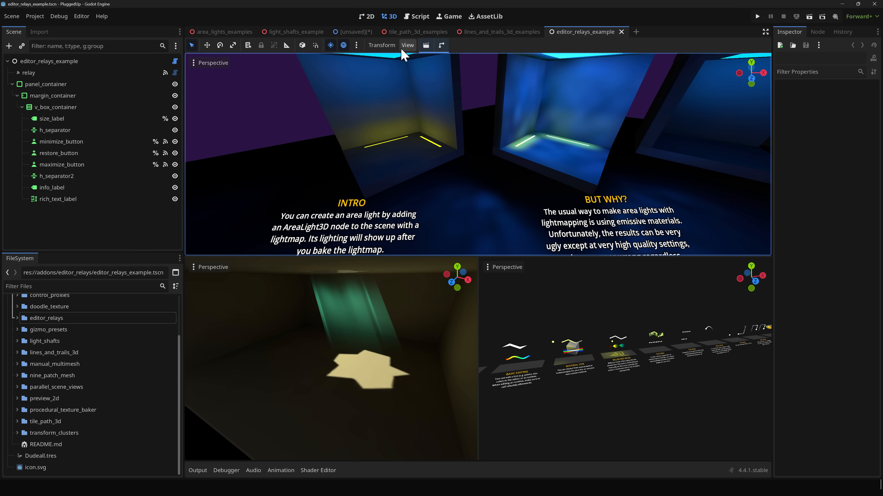
pyautogui.click(407, 45)
pyautogui.moveTo(430, 130)
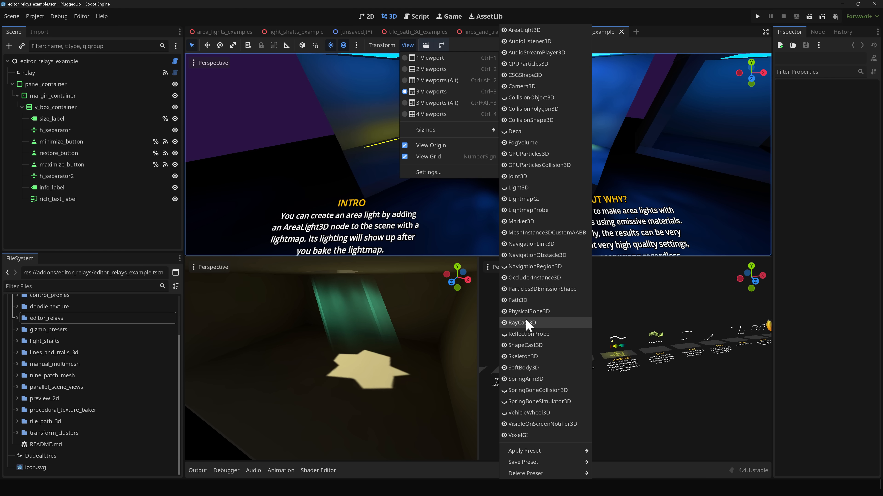
pyautogui.moveTo(533, 451)
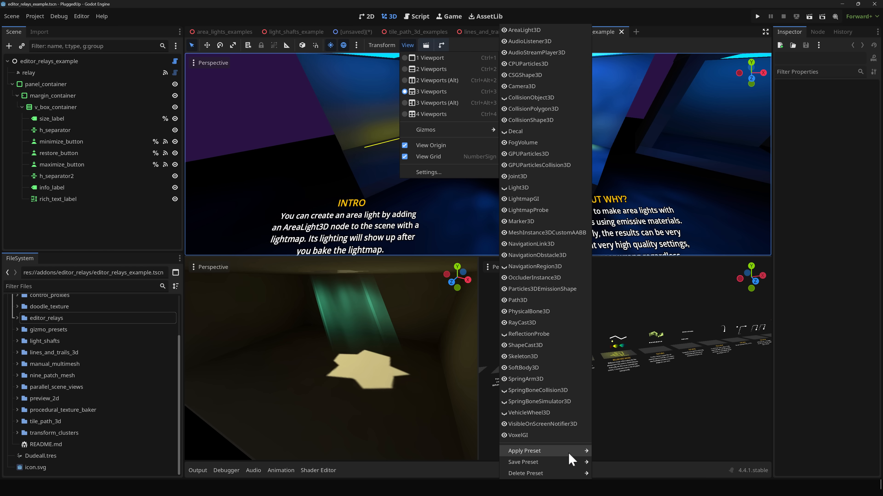
pyautogui.click(598, 452)
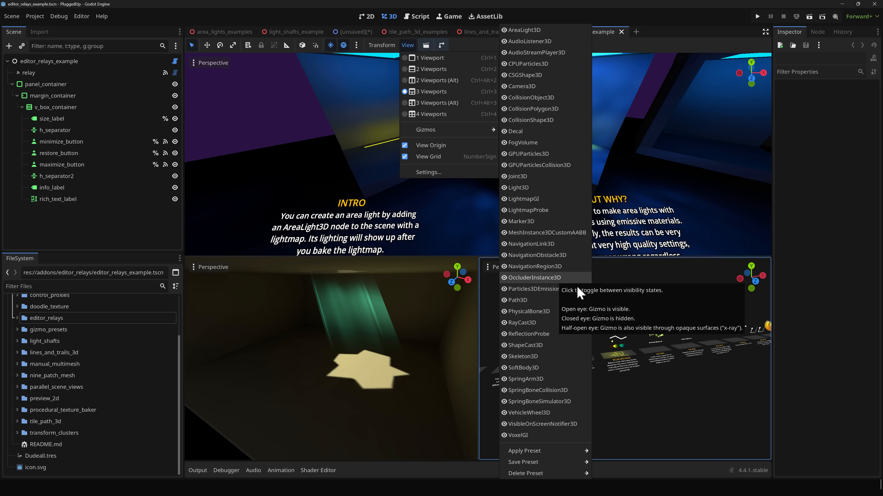
pyautogui.click(639, 7)
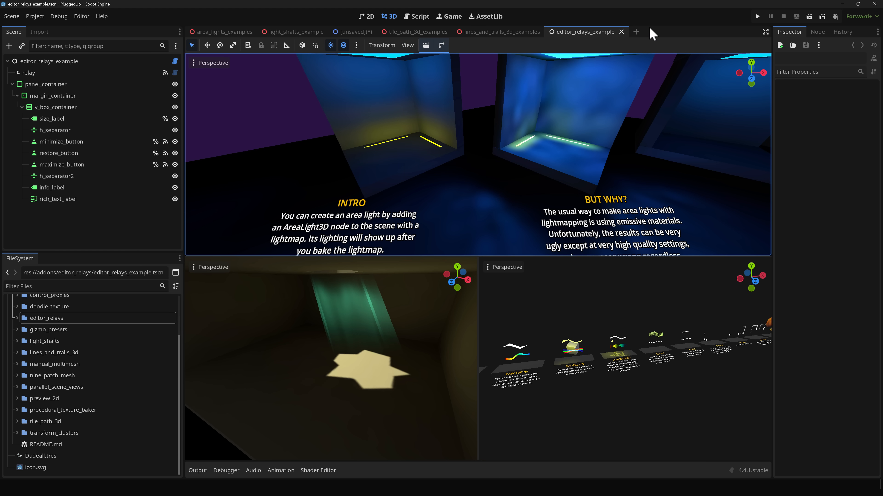